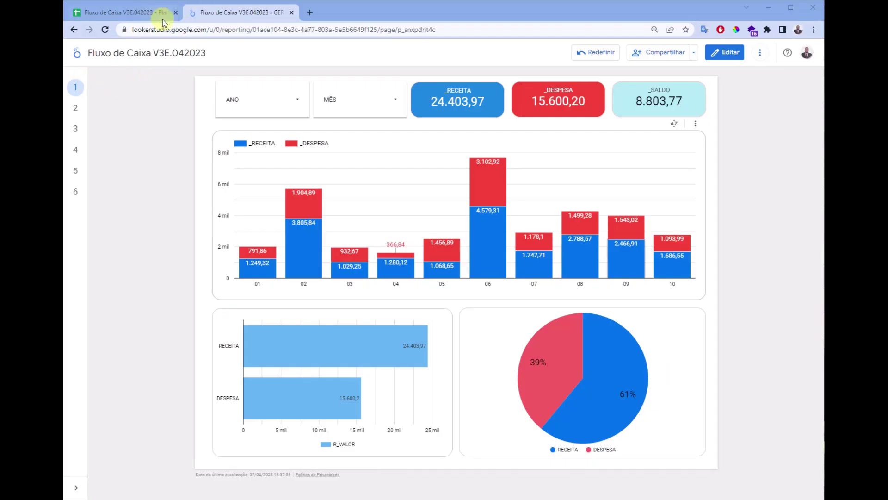
Step: Inspect the RECEITA helper formulas in column J and in cells K12 and J12
{"action": "left_click", "coordinate": [117, 10]}
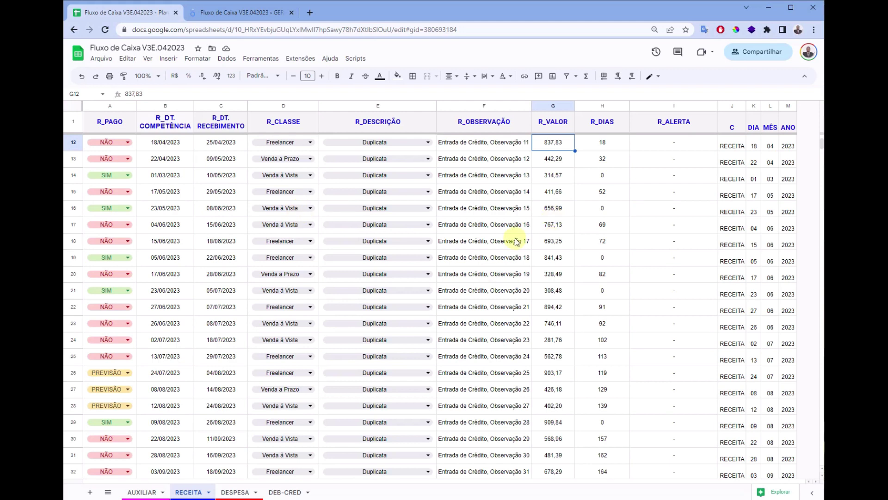
{"action": "left_click", "coordinate": [732, 109]}
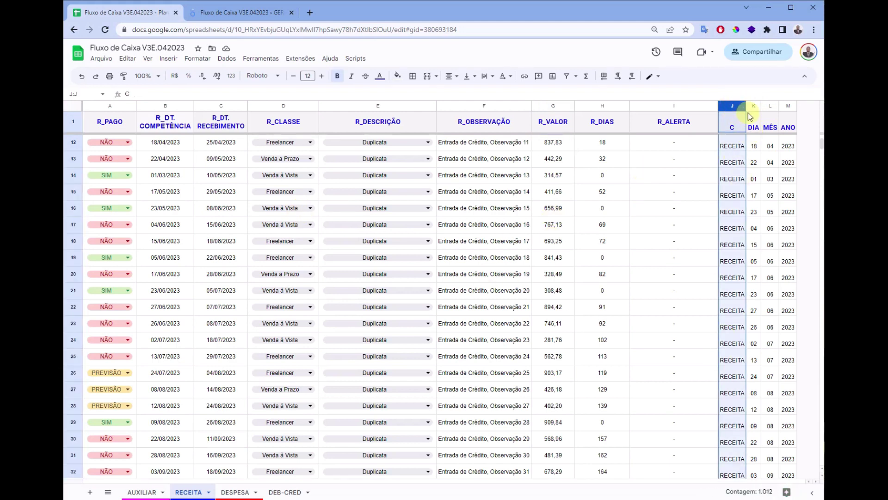
{"action": "left_click", "coordinate": [754, 145]}
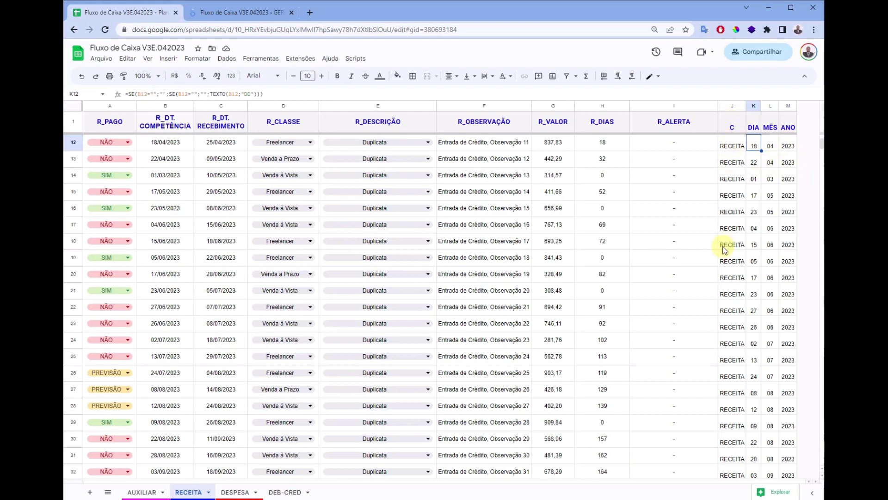
{"action": "left_click", "coordinate": [738, 147]}
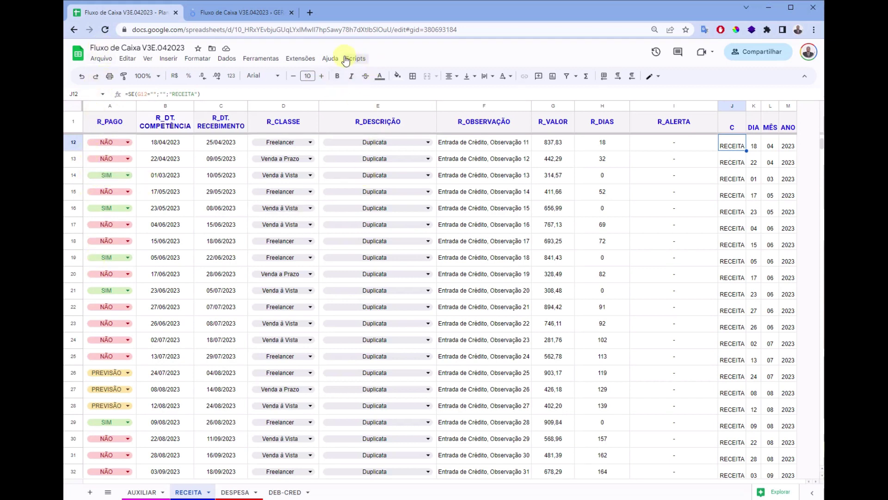
Step: Scroll through the RECEITA entries and move to the DESPESA sheet
{"action": "scroll", "coordinate": [193, 276], "scroll_direction": "down", "scroll_amount": 3}
{"action": "scroll", "coordinate": [192, 292], "scroll_direction": "down", "scroll_amount": 4}
{"action": "scroll", "coordinate": [192, 293], "scroll_direction": "up", "scroll_amount": 3}
{"action": "scroll", "coordinate": [194, 294], "scroll_direction": "up", "scroll_amount": 3}
{"action": "scroll", "coordinate": [194, 296], "scroll_direction": "up", "scroll_amount": 4}
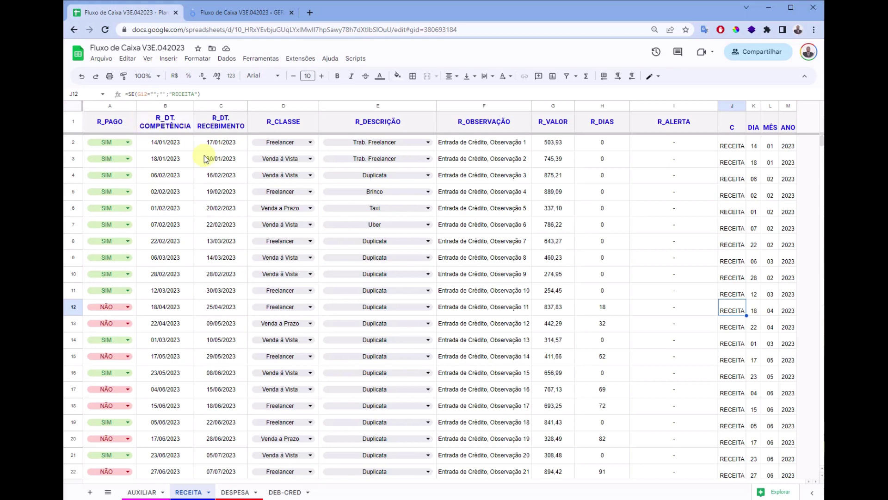
{"action": "left_click", "coordinate": [234, 493]}
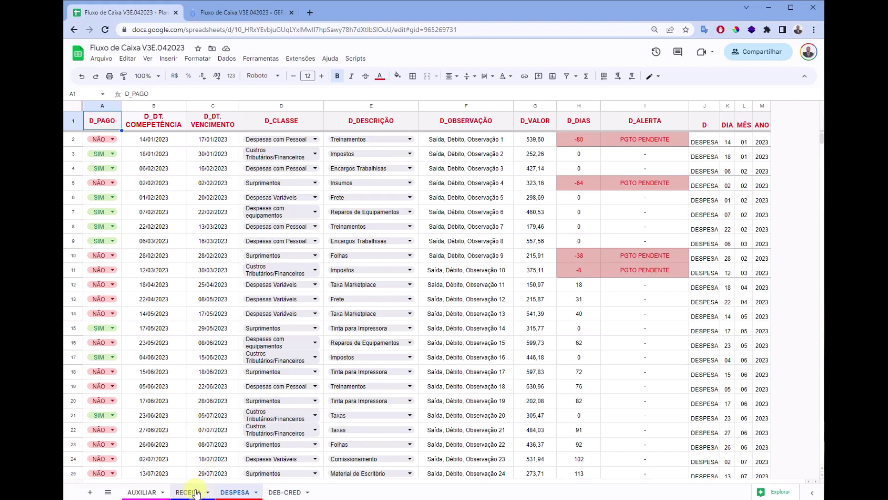
Step: Hide the already-paid DESPESA rows with Scripts > Ocultar Linhas
{"action": "scroll", "coordinate": [119, 283], "scroll_direction": "down", "scroll_amount": 1}
{"action": "scroll", "coordinate": [120, 283], "scroll_direction": "down", "scroll_amount": 2}
{"action": "scroll", "coordinate": [111, 249], "scroll_direction": "down", "scroll_amount": 2}
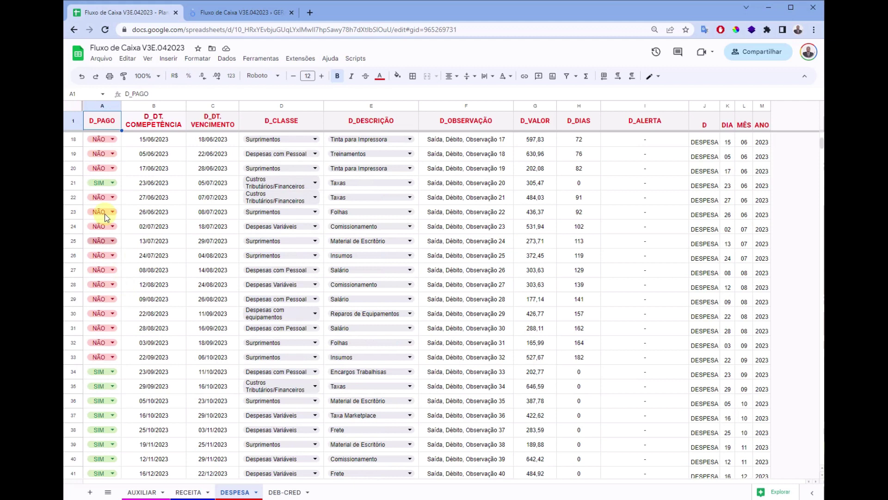
{"action": "scroll", "coordinate": [106, 217], "scroll_direction": "up", "scroll_amount": 1}
{"action": "scroll", "coordinate": [121, 198], "scroll_direction": "up", "scroll_amount": 5}
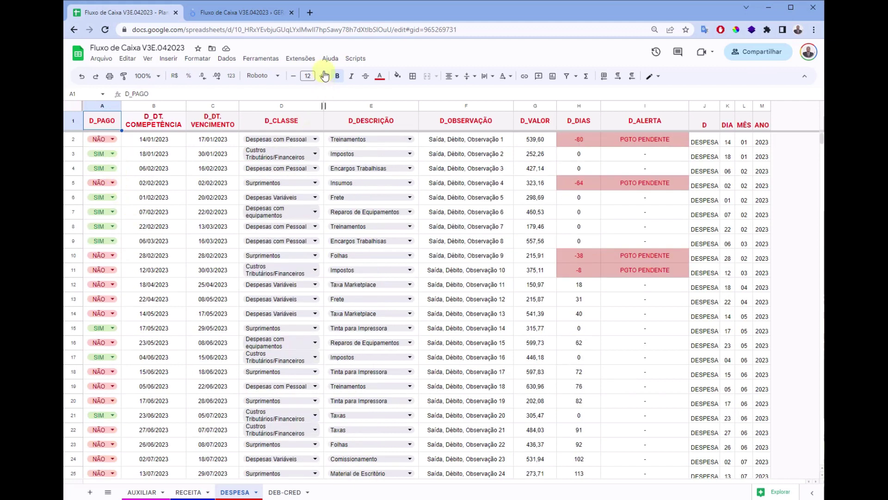
{"action": "left_click", "coordinate": [354, 58]}
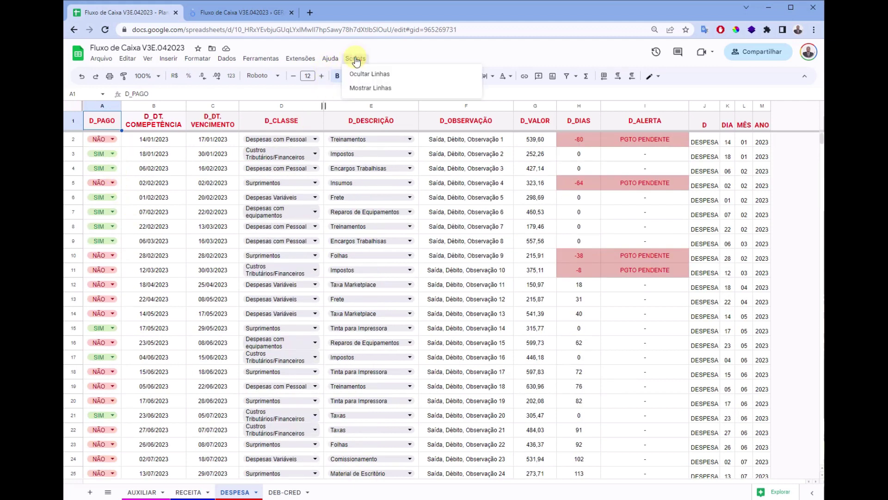
{"action": "left_click", "coordinate": [391, 72]}
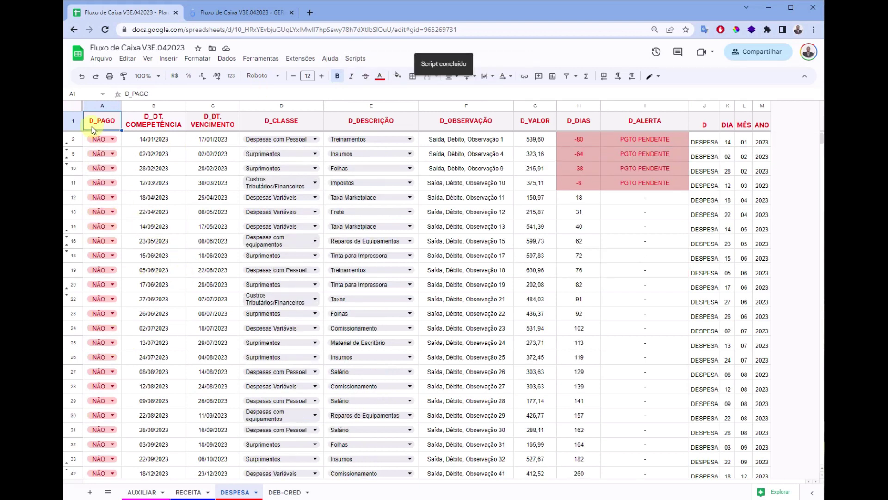
Step: Unhide all DESPESA rows with Scripts > Mostrar Linhas
{"action": "scroll", "coordinate": [98, 377], "scroll_direction": "down", "scroll_amount": 3}
{"action": "scroll", "coordinate": [98, 377], "scroll_direction": "up", "scroll_amount": 3}
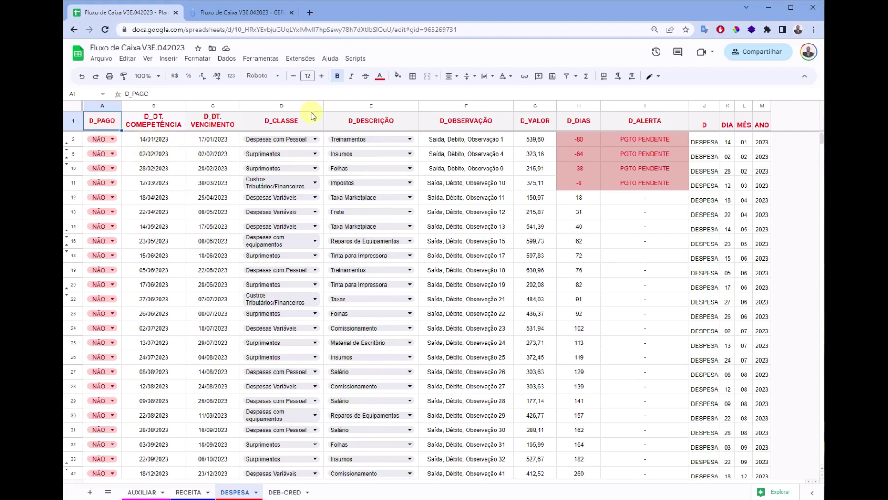
{"action": "left_click", "coordinate": [363, 60]}
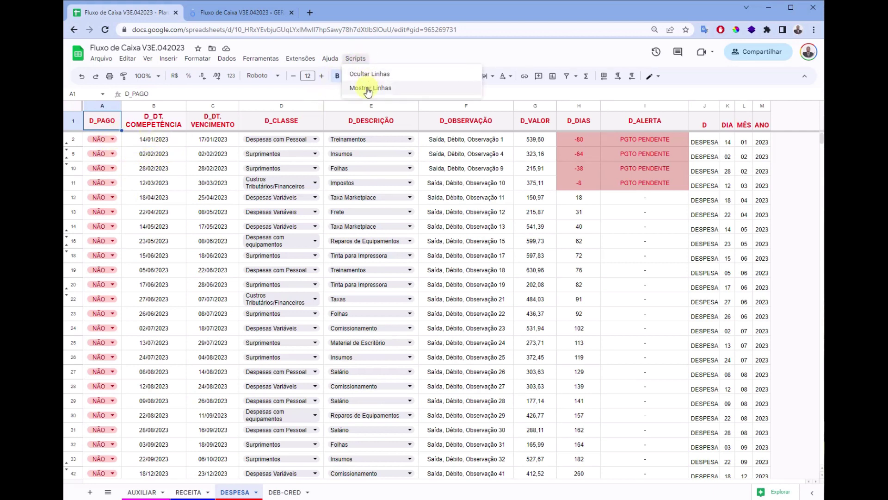
{"action": "left_click", "coordinate": [367, 88]}
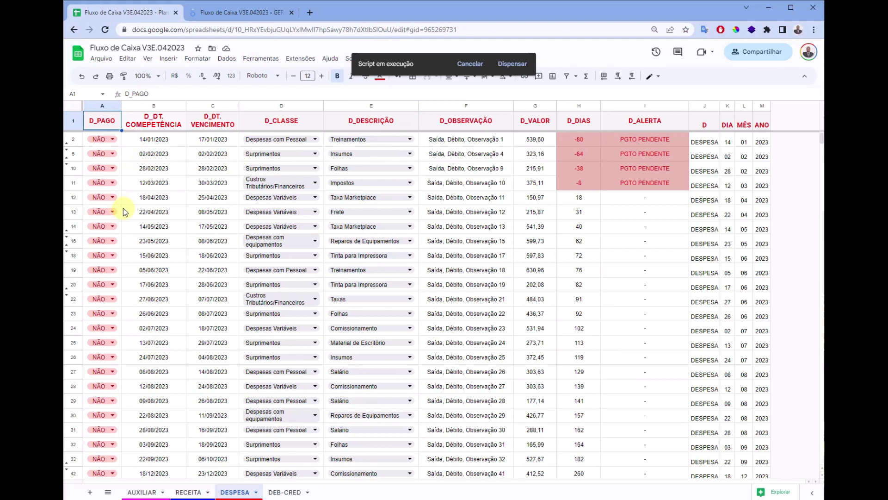
Step: Set A2 to SIM, fill it down to A33, and hide the paid rows
{"action": "left_click", "coordinate": [118, 145]}
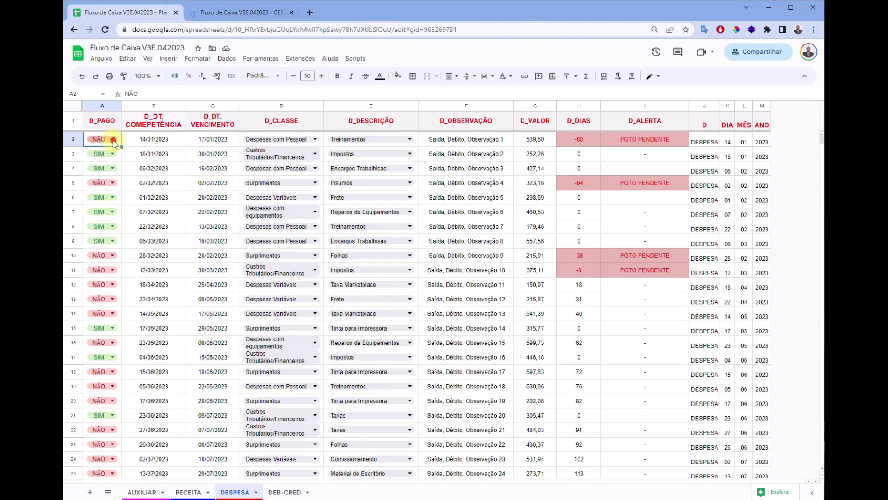
{"action": "left_click", "coordinate": [113, 140]}
{"action": "left_click", "coordinate": [131, 154]}
{"action": "mouse_move", "coordinate": [121, 147]}
{"action": "left_mouse_down"}
{"action": "mouse_move", "coordinate": [111, 440]}
{"action": "mouse_move", "coordinate": [116, 375]}
{"action": "left_mouse_up"}
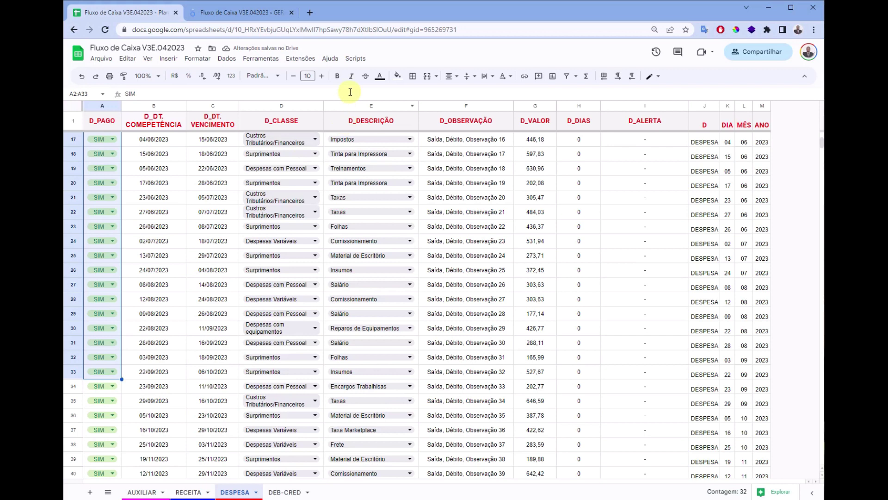
{"action": "left_click", "coordinate": [355, 59]}
{"action": "left_click", "coordinate": [367, 74]}
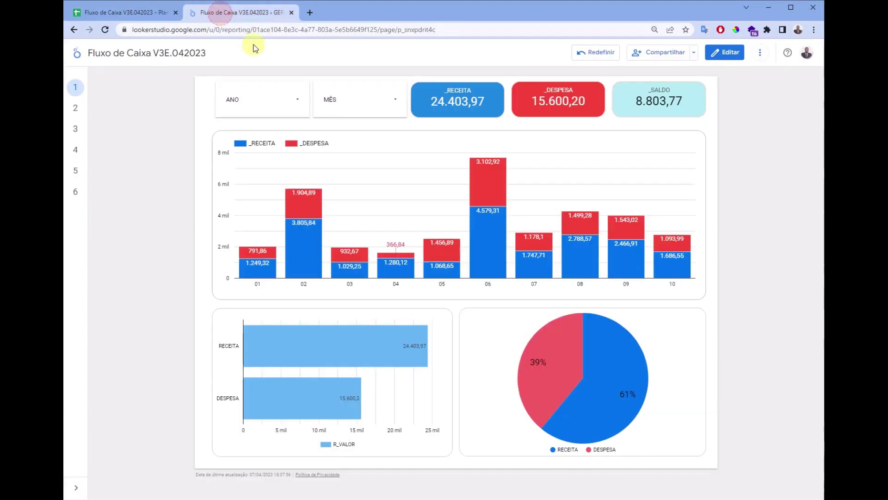
{"action": "left_click", "coordinate": [217, 12]}
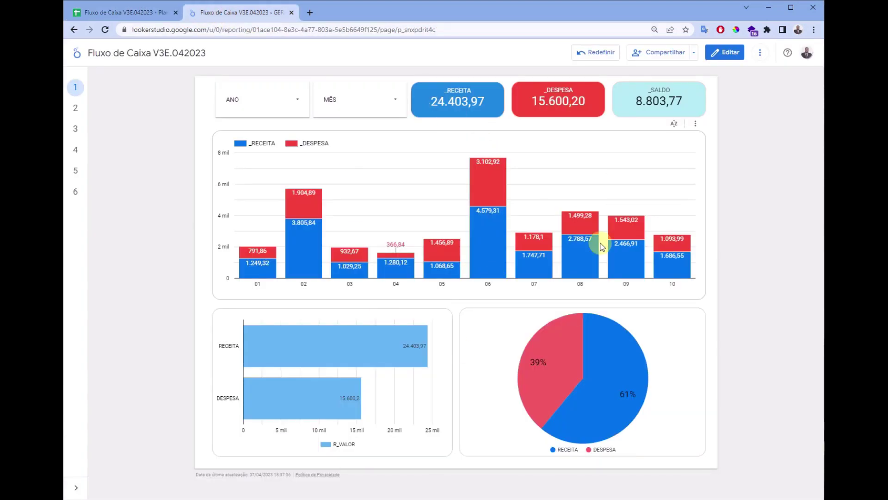
{"action": "left_click", "coordinate": [104, 13]}
{"action": "left_click", "coordinate": [131, 157]}
{"action": "left_click", "coordinate": [150, 192]}
{"action": "left_click", "coordinate": [168, 241]}
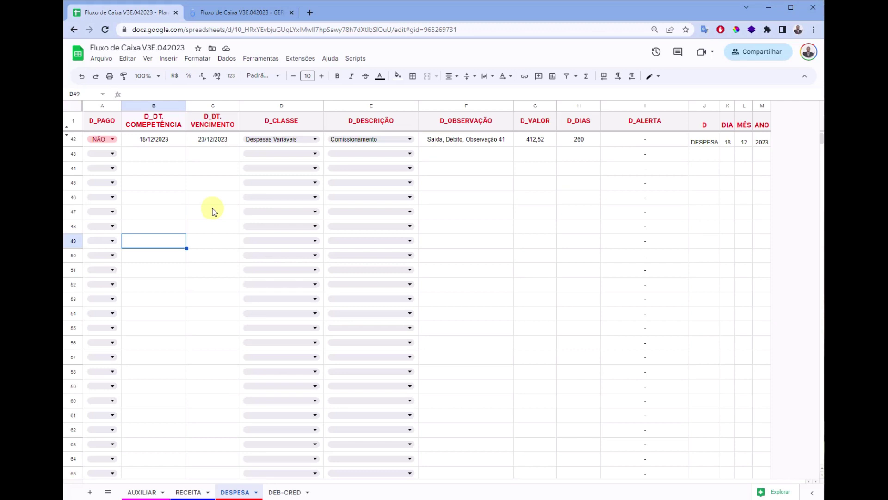
Step: Run Scripts > Mostrar Linhas to reveal all SIM-marked DESPESA rows, briefly checking the dashboard
{"action": "left_click", "coordinate": [354, 56]}
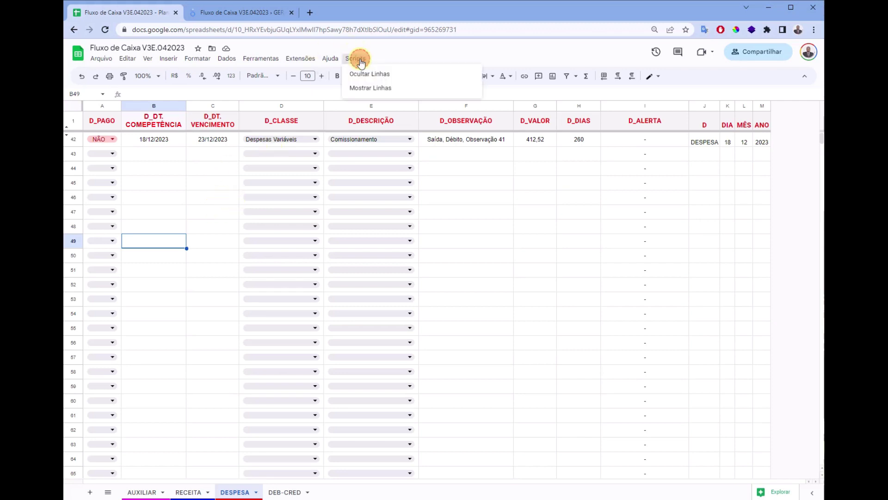
{"action": "left_click", "coordinate": [375, 91]}
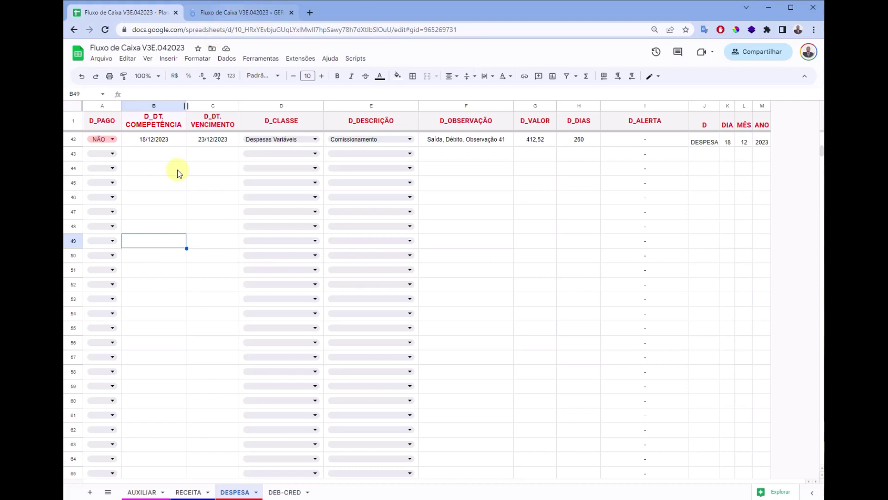
{"action": "scroll", "coordinate": [166, 248], "scroll_direction": "up", "scroll_amount": 3}
{"action": "scroll", "coordinate": [165, 248], "scroll_direction": "up", "scroll_amount": 5}
{"action": "scroll", "coordinate": [131, 158], "scroll_direction": "up", "scroll_amount": 4}
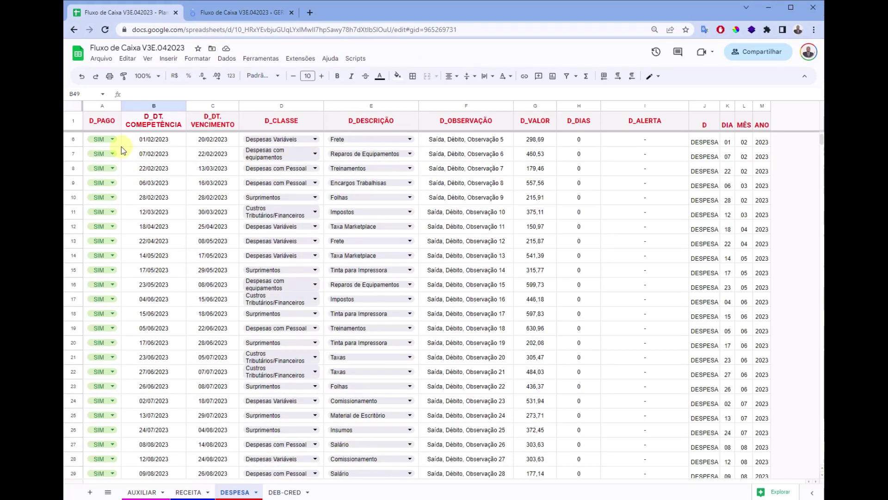
{"action": "left_click", "coordinate": [222, 13]}
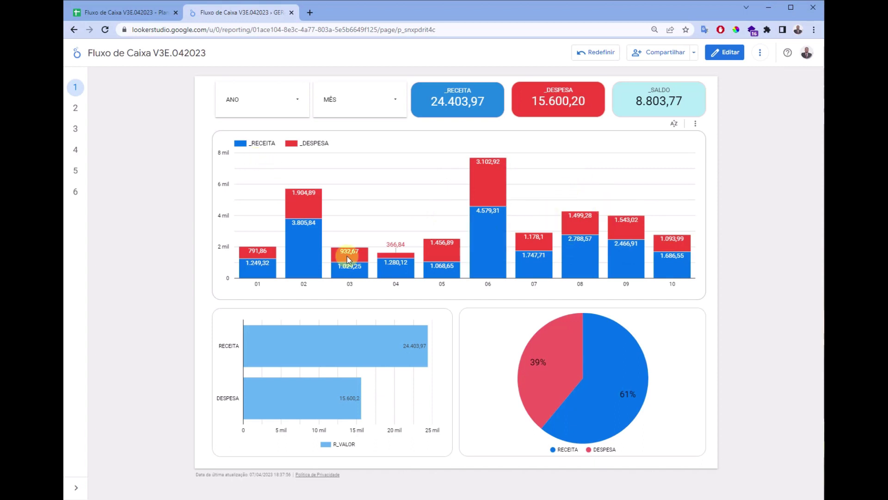
{"action": "left_click", "coordinate": [122, 12]}
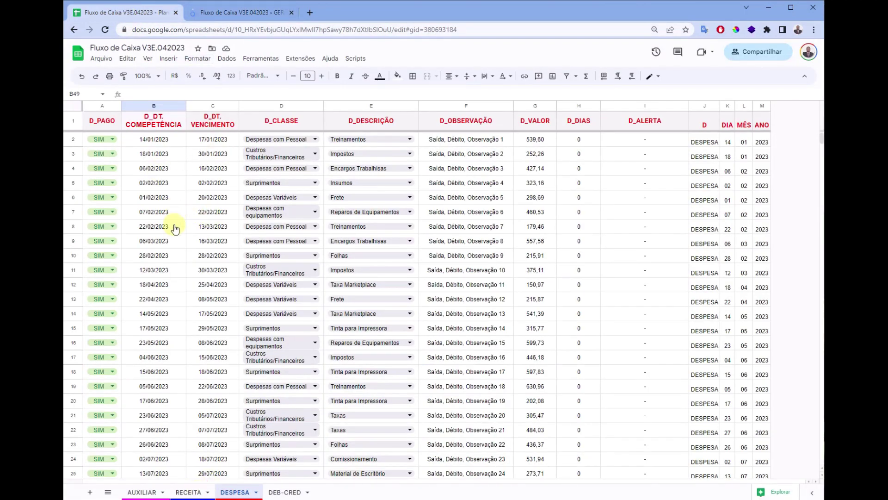
Step: On the RECEITA sheet, hide the paid rows with Scripts > Ocultar Linhas
{"action": "key", "text": "ctrl+shift+Page_Up"}
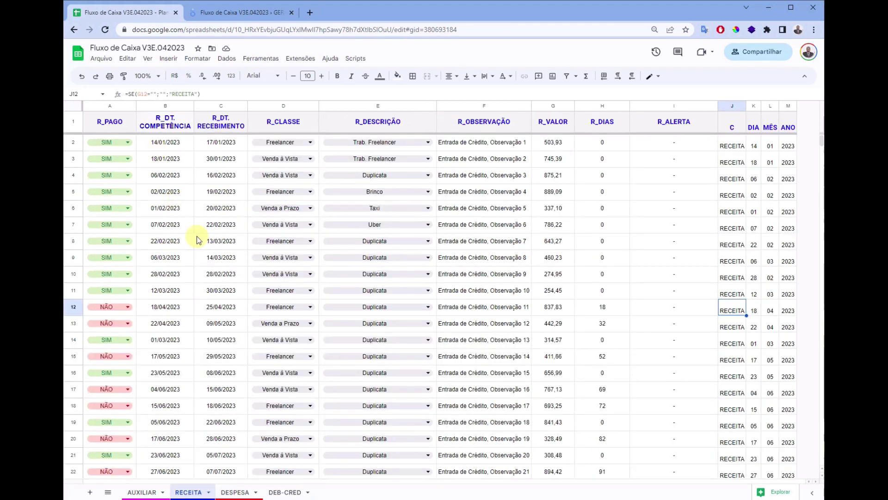
{"action": "left_click", "coordinate": [356, 59]}
{"action": "left_click", "coordinate": [364, 74]}
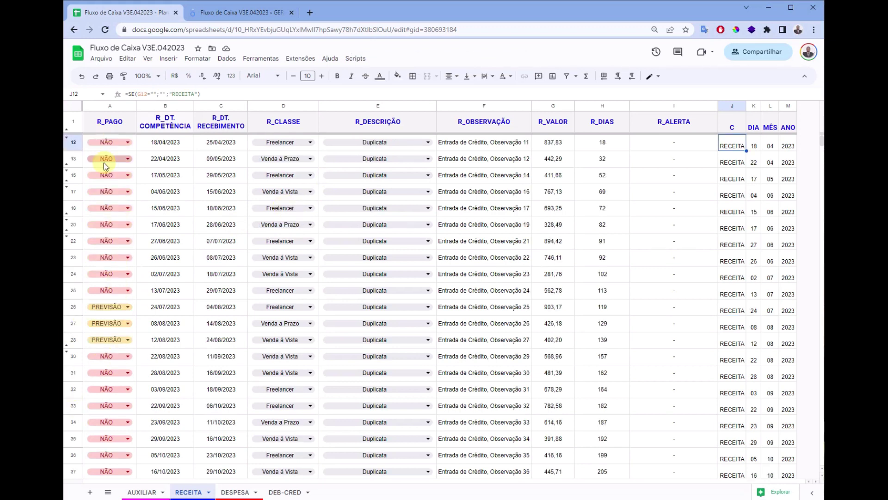
Step: Check the remaining RECEITA rows and go to the DEB-CRED sheet
{"action": "scroll", "coordinate": [104, 162], "scroll_direction": "down", "scroll_amount": 3}
{"action": "scroll", "coordinate": [212, 192], "scroll_direction": "up", "scroll_amount": 2}
{"action": "scroll", "coordinate": [213, 192], "scroll_direction": "up", "scroll_amount": 2}
{"action": "left_click", "coordinate": [284, 493]}
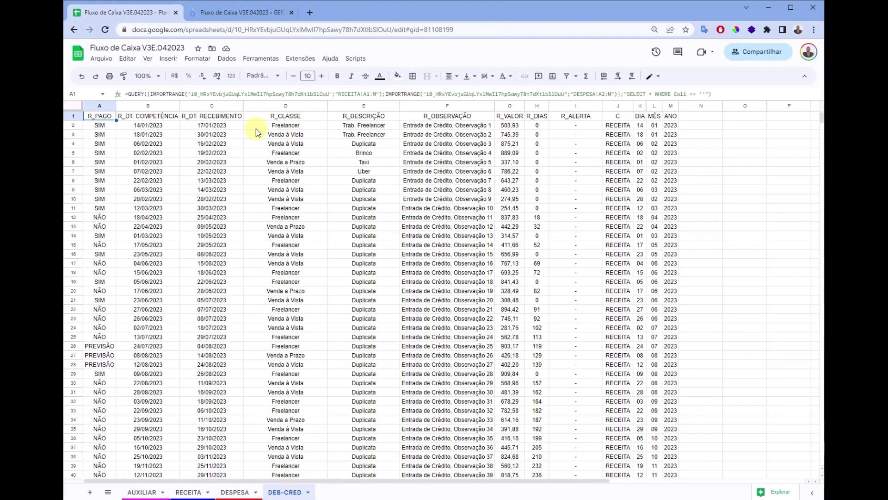
{"action": "left_click", "coordinate": [126, 94]}
{"action": "left_click_drag", "start_coordinate": [126, 94], "coordinate": [717, 93]}
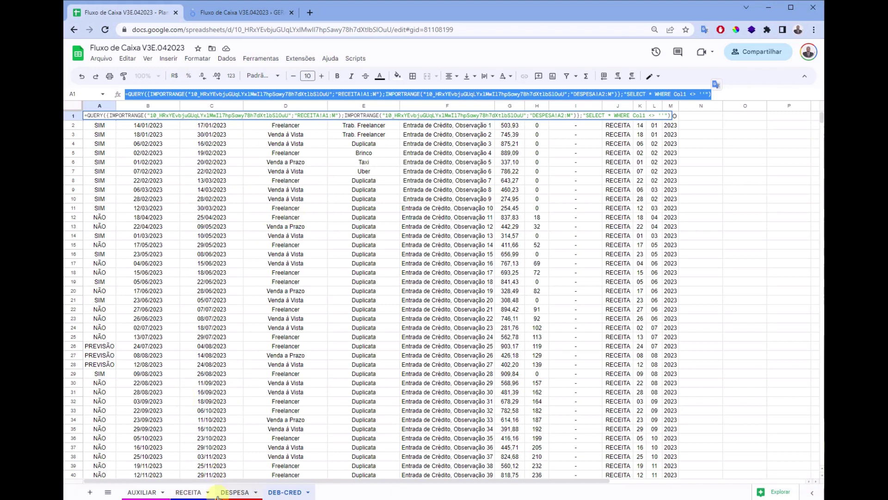
{"action": "left_click", "coordinate": [642, 145]}
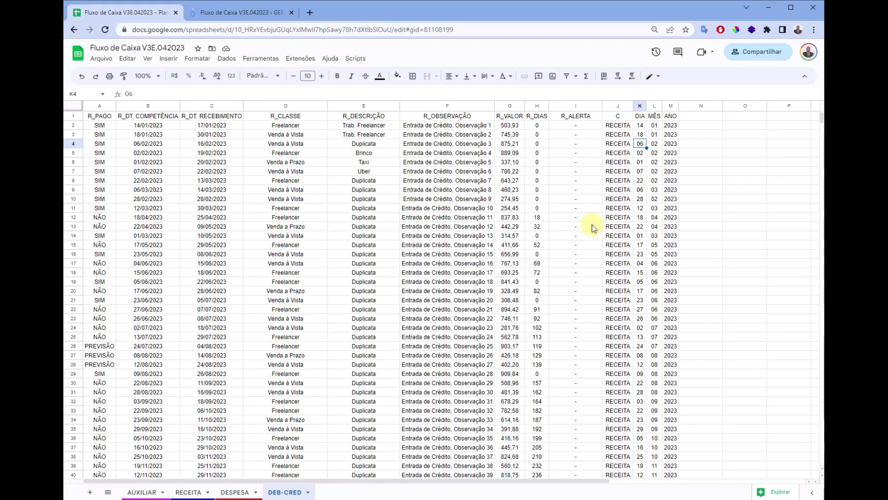
{"action": "left_click", "coordinate": [236, 13]}
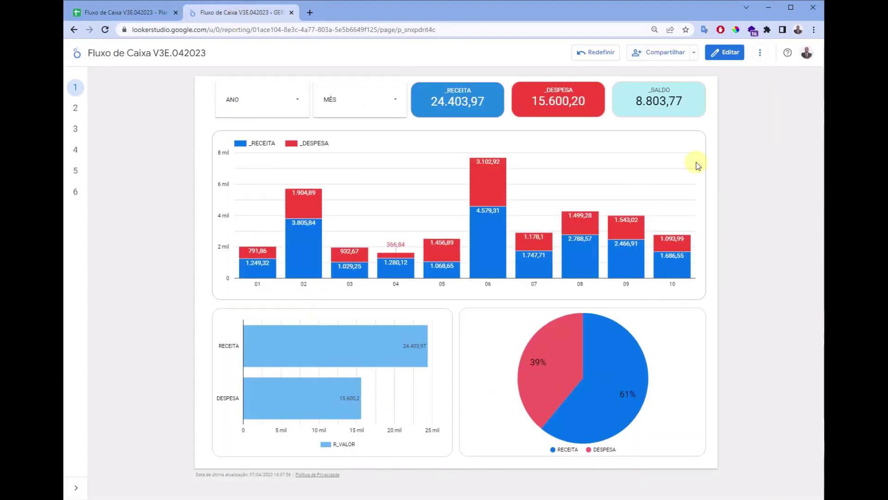
{"action": "left_click", "coordinate": [481, 190]}
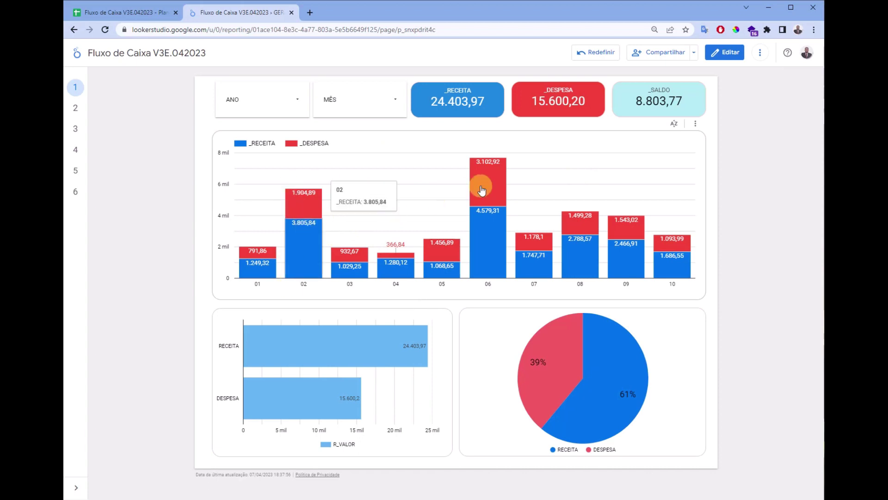
{"action": "left_click", "coordinate": [122, 12]}
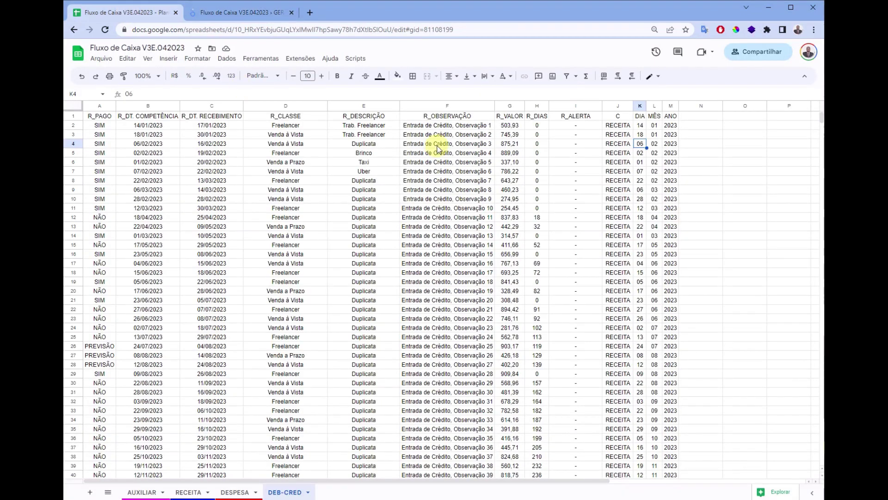
Step: On RECEITA, inspect the DIA, MÊS and ANO formulas in K12, L12 and M12
{"action": "left_click", "coordinate": [184, 492]}
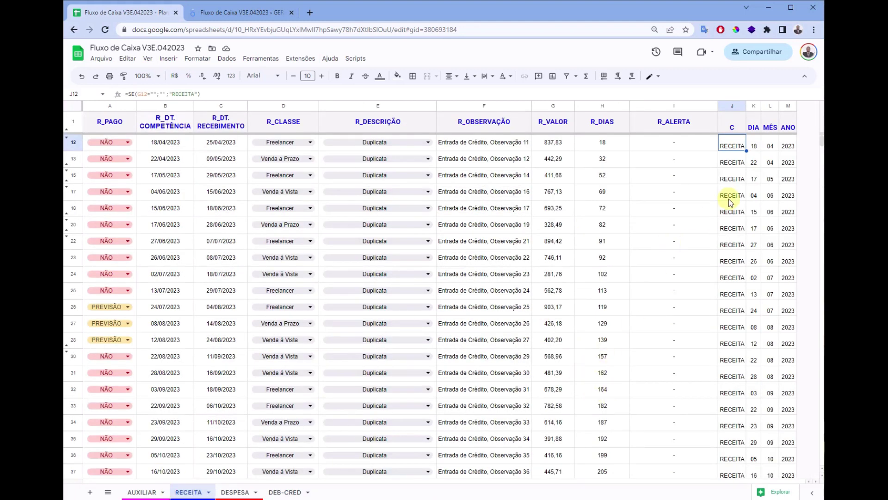
{"action": "left_click", "coordinate": [755, 144]}
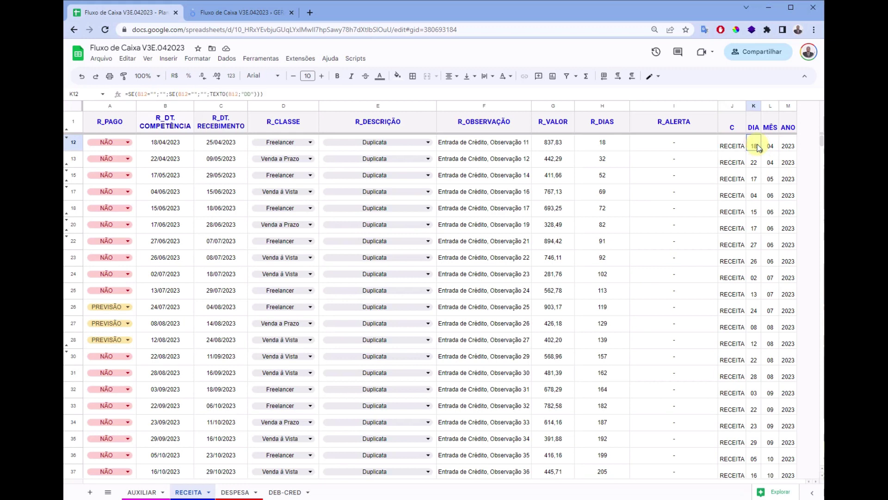
{"action": "left_click", "coordinate": [766, 146]}
{"action": "key", "text": "Right"}
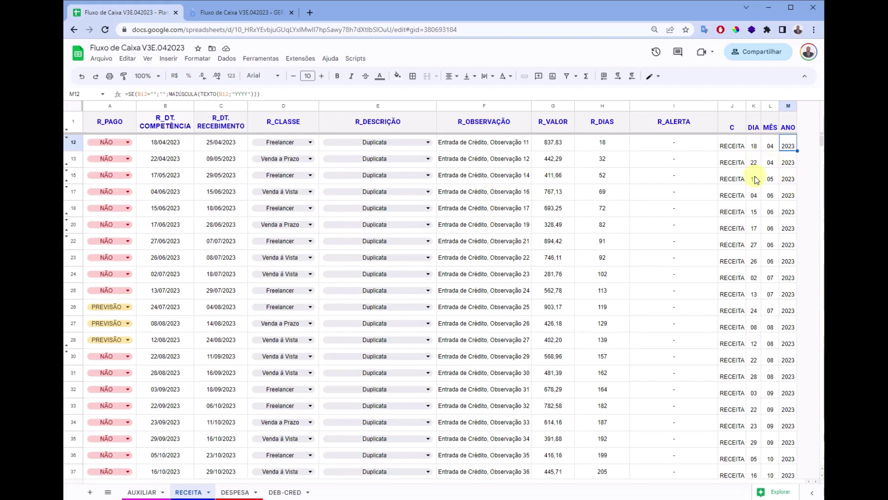
Step: Review helper cells J12:M15, the C formula in row 20 and date B12, then scroll down
{"action": "left_click_drag", "start_coordinate": [732, 144], "coordinate": [732, 160]}
{"action": "left_click_drag", "start_coordinate": [781, 172], "coordinate": [784, 179]}
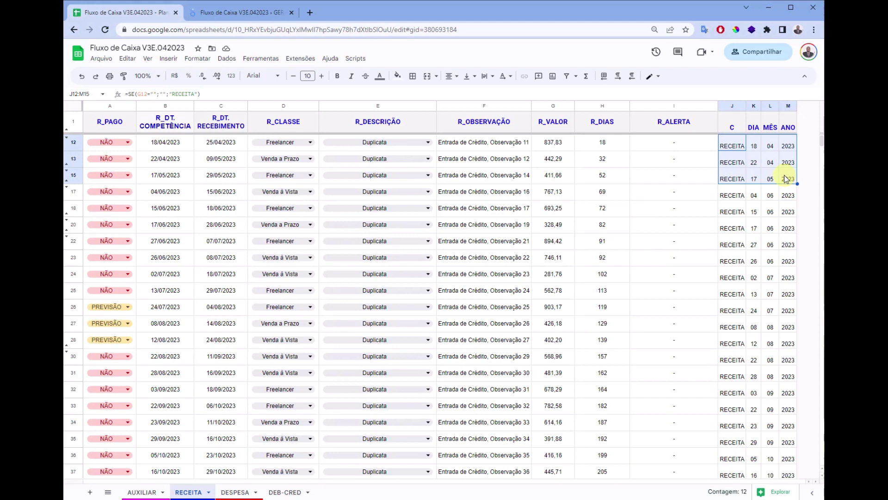
{"action": "left_click", "coordinate": [733, 226]}
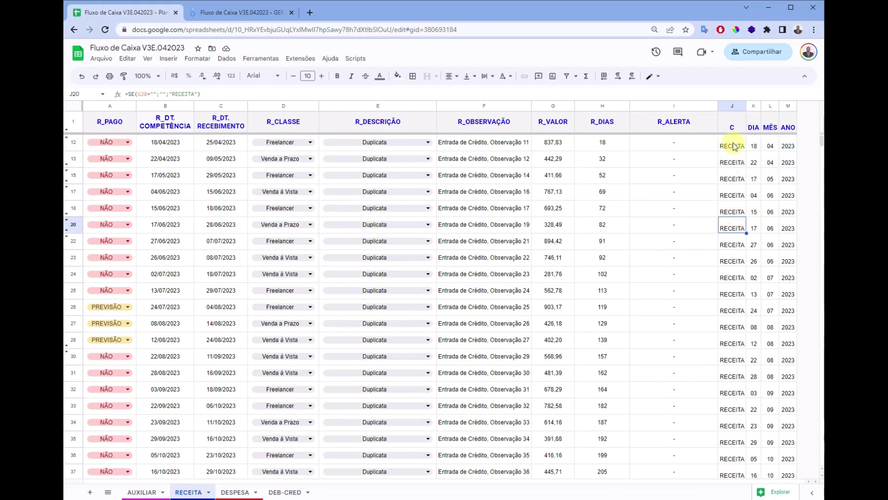
{"action": "left_click", "coordinate": [180, 146]}
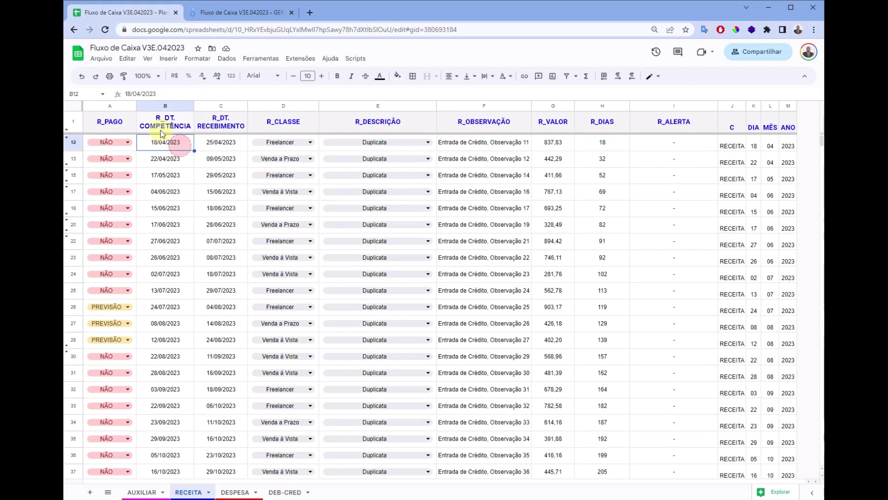
{"action": "left_click", "coordinate": [753, 147]}
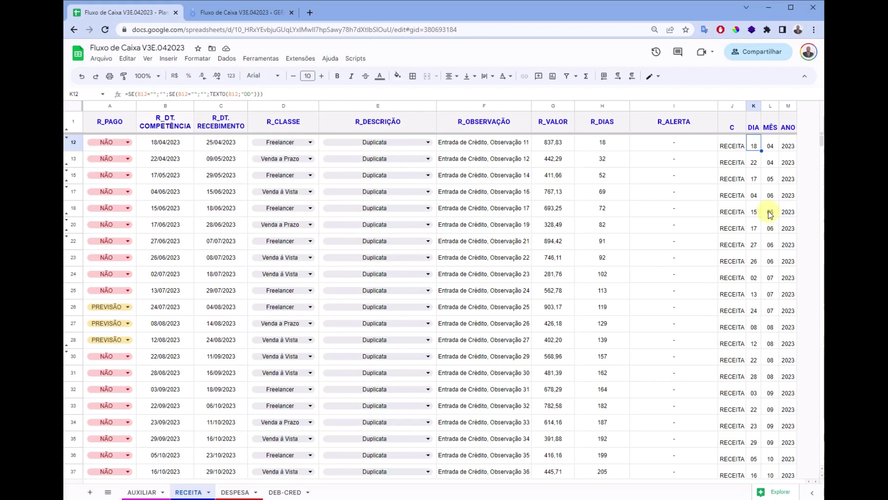
{"action": "scroll", "coordinate": [699, 311], "scroll_direction": "down", "scroll_amount": 5}
{"action": "scroll", "coordinate": [731, 301], "scroll_direction": "down", "scroll_amount": 5}
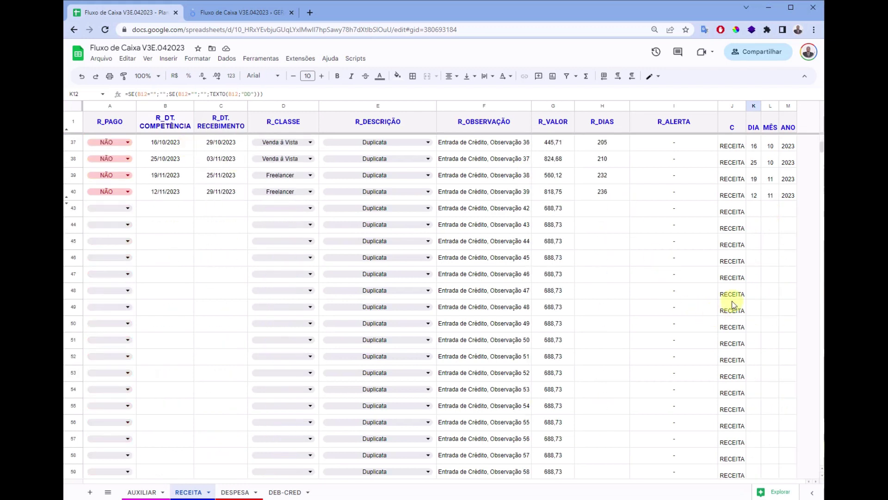
{"action": "scroll", "coordinate": [733, 305], "scroll_direction": "down", "scroll_amount": 8}
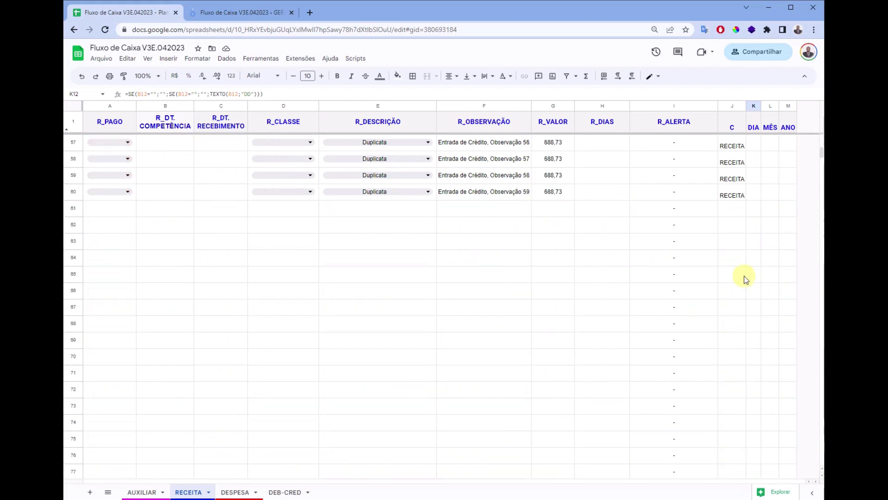
Step: Copy RECEITA row 60 down through row 64 and check the copied helper formulas
{"action": "left_click", "coordinate": [733, 195]}
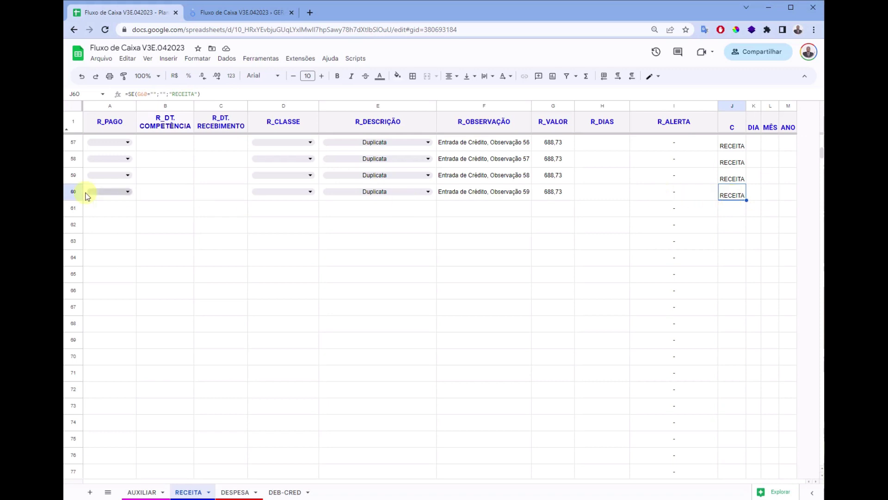
{"action": "left_click_drag", "start_coordinate": [87, 195], "coordinate": [814, 194]}
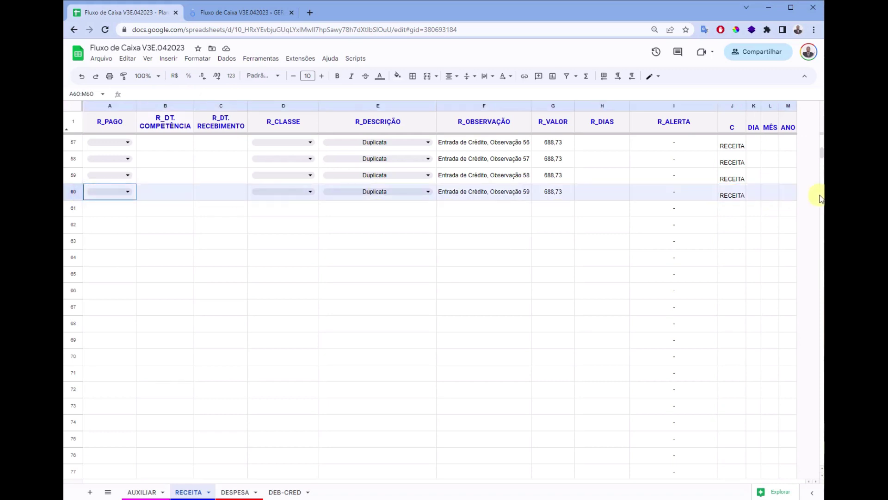
{"action": "mouse_move", "coordinate": [797, 200]}
{"action": "left_mouse_down"}
{"action": "mouse_move", "coordinate": [800, 239]}
{"action": "mouse_move", "coordinate": [509, 260]}
{"action": "left_mouse_up"}
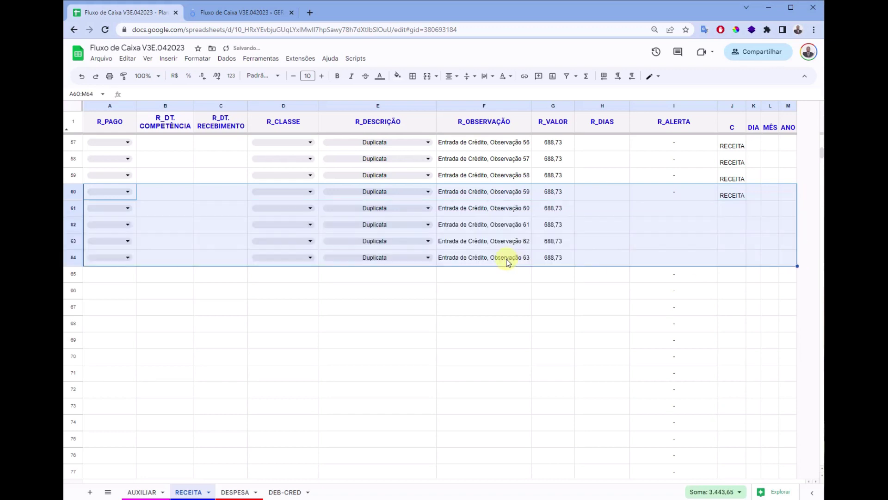
{"action": "left_click", "coordinate": [714, 346]}
{"action": "left_click_drag", "start_coordinate": [678, 193], "coordinate": [790, 254]}
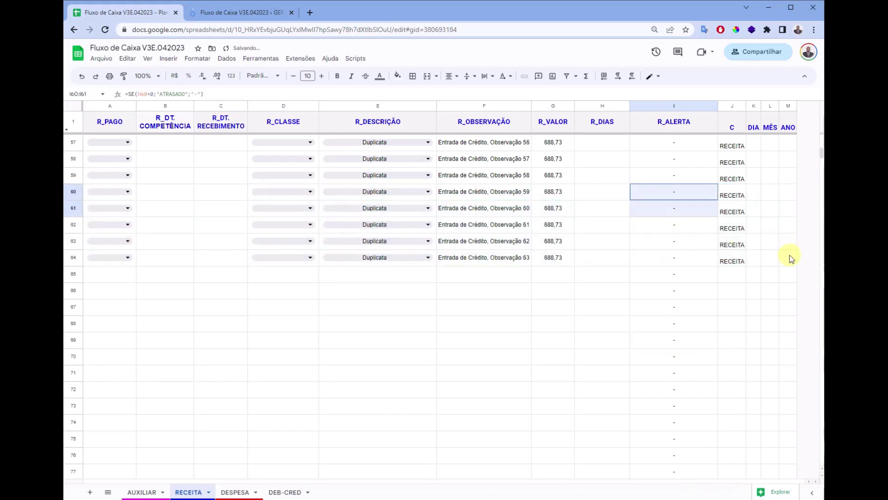
{"action": "double_click", "coordinate": [757, 227]}
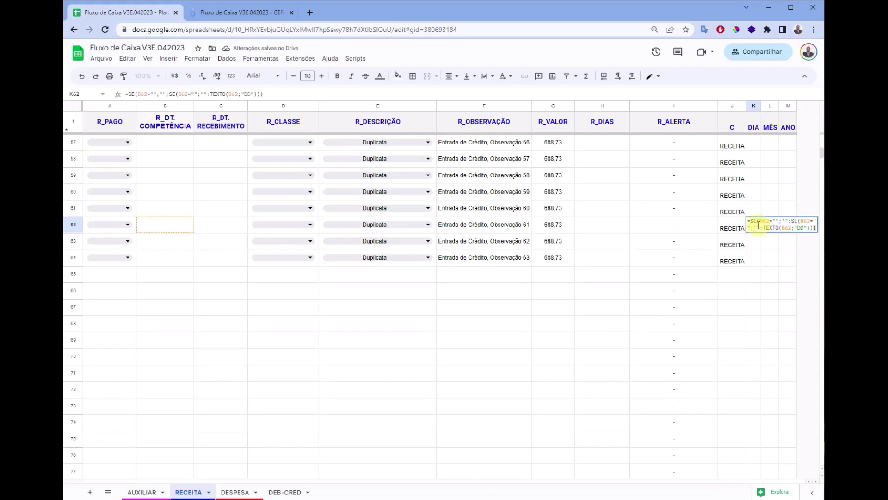
Step: Enter competência date 07/04/2023 in B62, verify J62, and go to DEB-CRED
{"action": "left_click", "coordinate": [163, 224]}
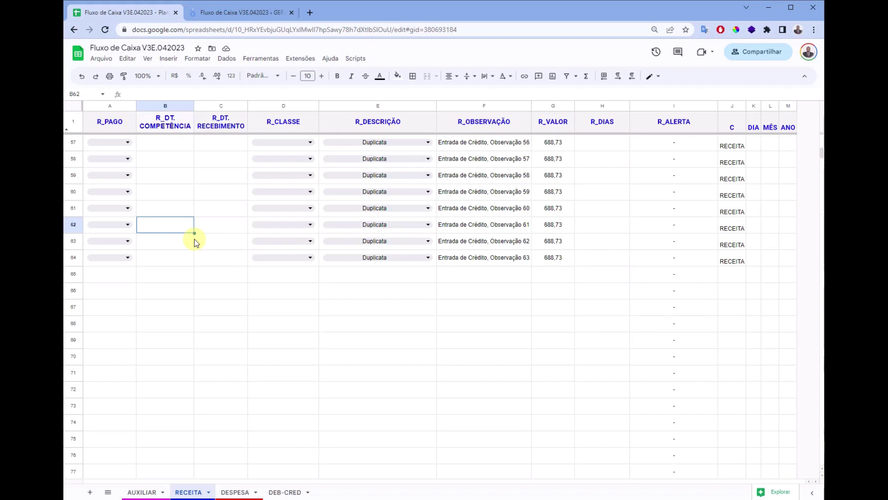
{"action": "type", "text": "07/04/2023"}
{"action": "key", "text": "Return"}
{"action": "key", "text": "Up"}
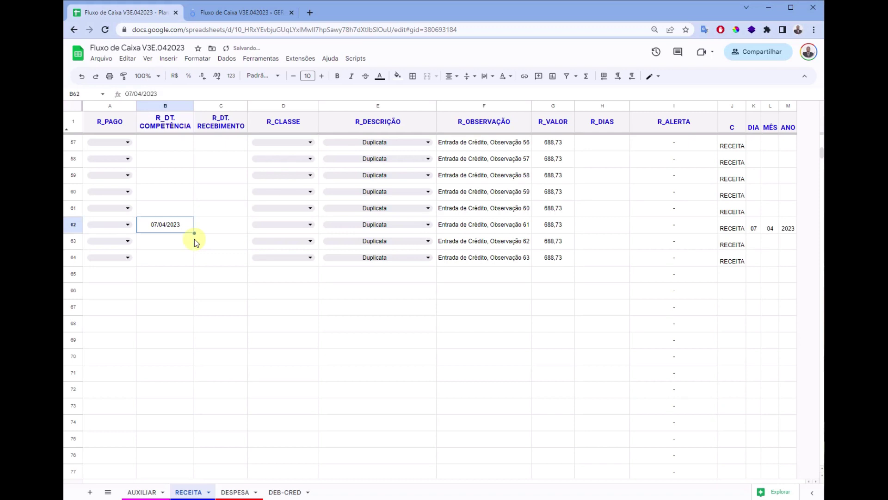
{"action": "key", "text": "Tab"}
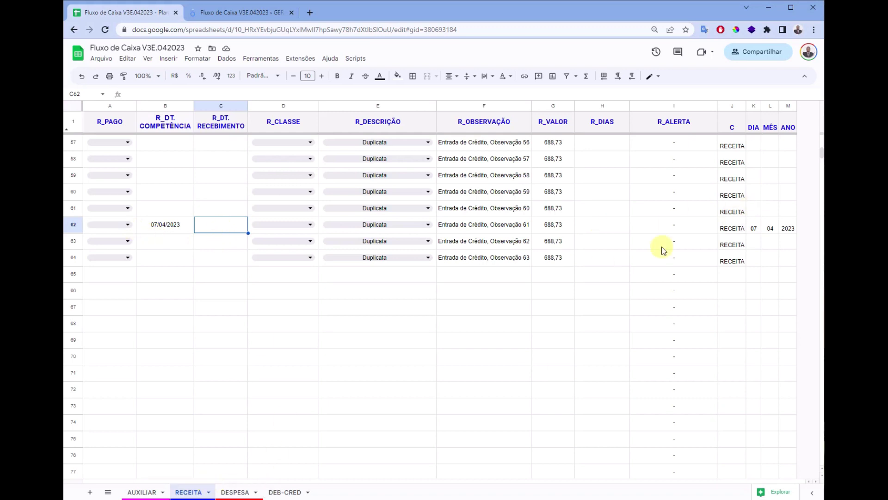
{"action": "left_click", "coordinate": [732, 228]}
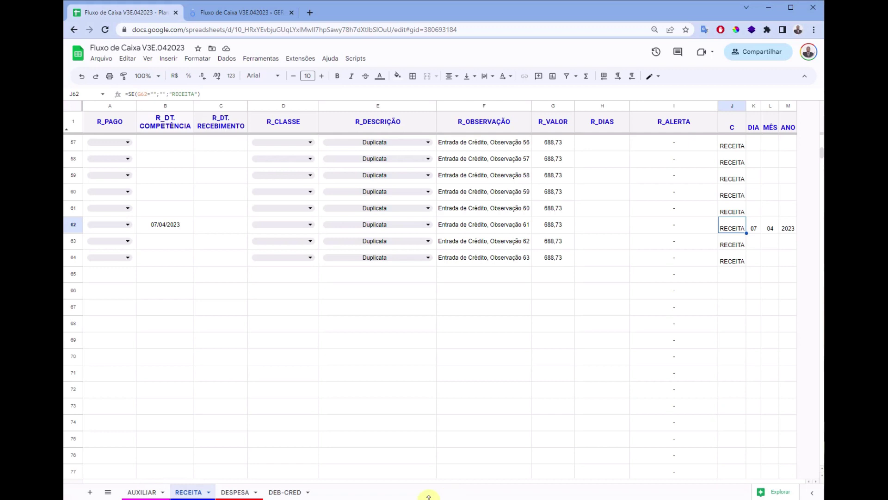
{"action": "left_click", "coordinate": [286, 493]}
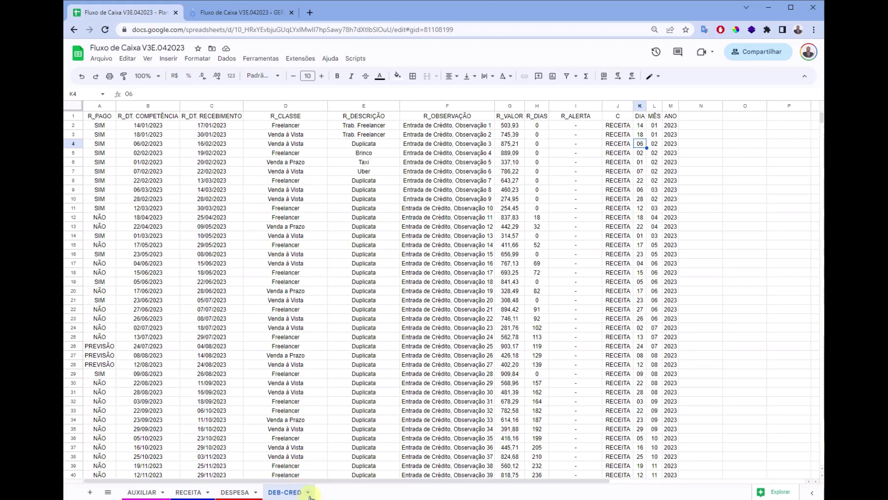
{"action": "left_click", "coordinate": [162, 173]}
{"action": "left_click", "coordinate": [155, 162]}
{"action": "type", "text": "dsf"}
{"action": "left_click", "coordinate": [165, 183]}
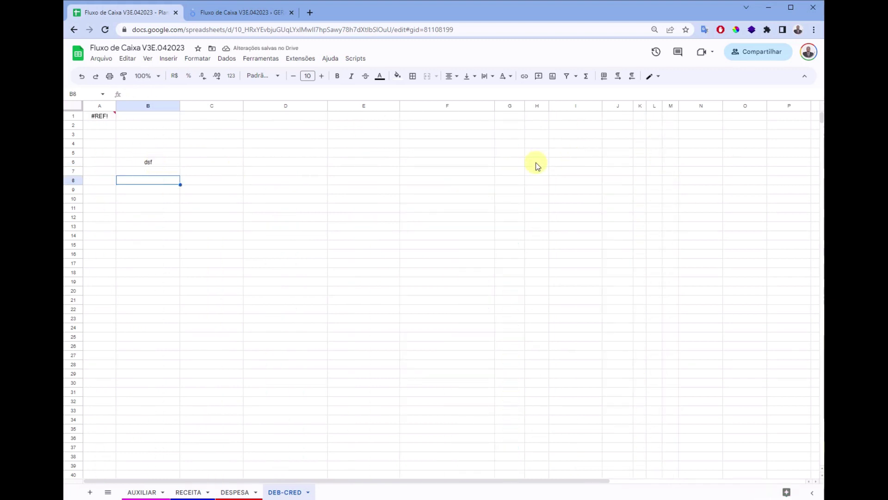
{"action": "left_click", "coordinate": [95, 116]}
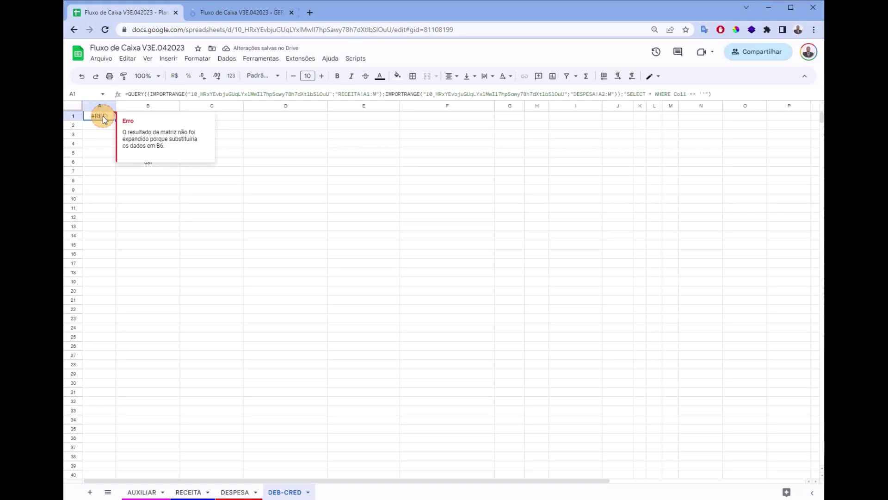
{"action": "left_click", "coordinate": [155, 183]}
{"action": "left_click", "coordinate": [147, 163]}
{"action": "key", "text": "Delete"}
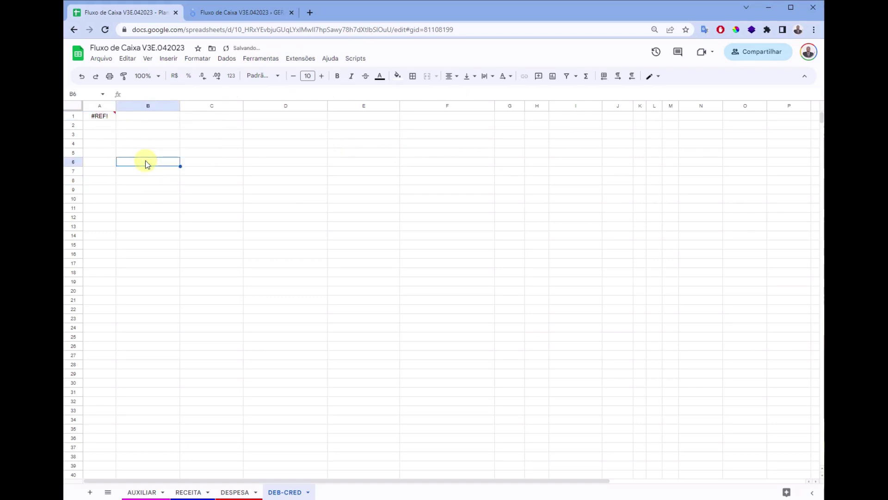
{"action": "left_click", "coordinate": [90, 114]}
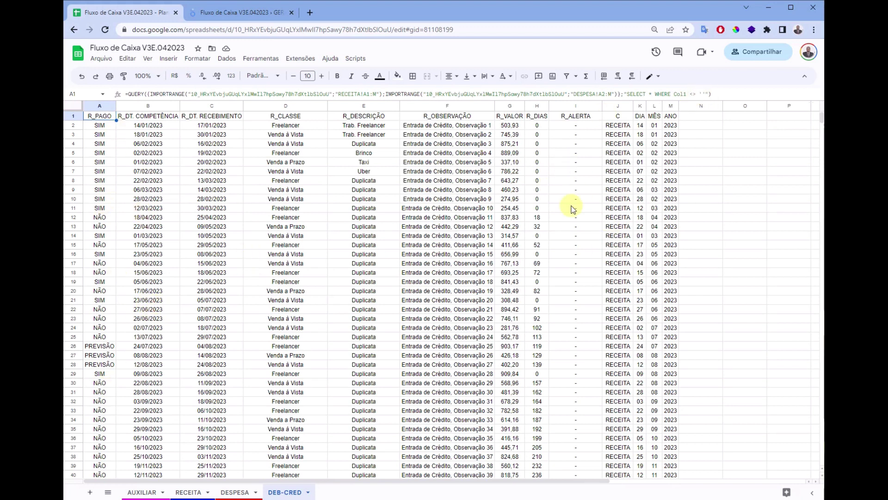
{"action": "left_click_drag", "start_coordinate": [822, 121], "coordinate": [821, 117]}
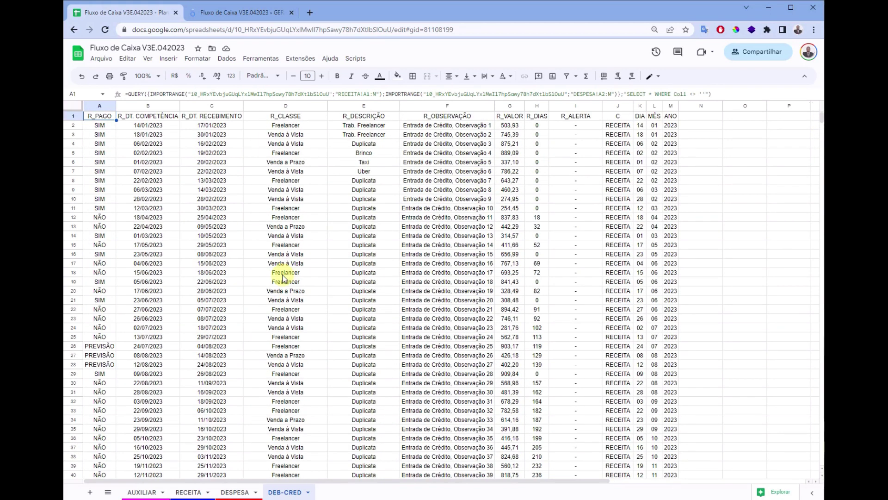
{"action": "scroll", "coordinate": [287, 277], "scroll_direction": "down", "scroll_amount": 3}
{"action": "scroll", "coordinate": [452, 313], "scroll_direction": "down", "scroll_amount": 4}
{"action": "scroll", "coordinate": [453, 324], "scroll_direction": "down", "scroll_amount": 5}
{"action": "scroll", "coordinate": [458, 352], "scroll_direction": "down", "scroll_amount": 4}
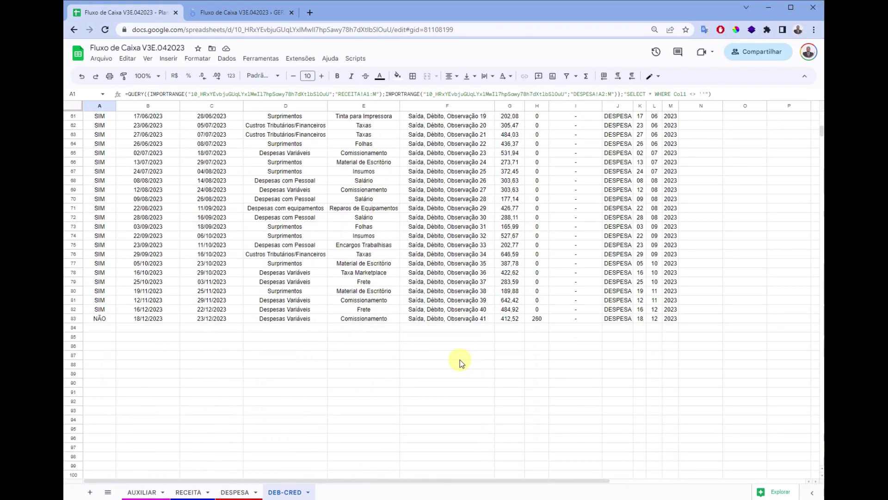
{"action": "scroll", "coordinate": [429, 221], "scroll_direction": "up", "scroll_amount": 10}
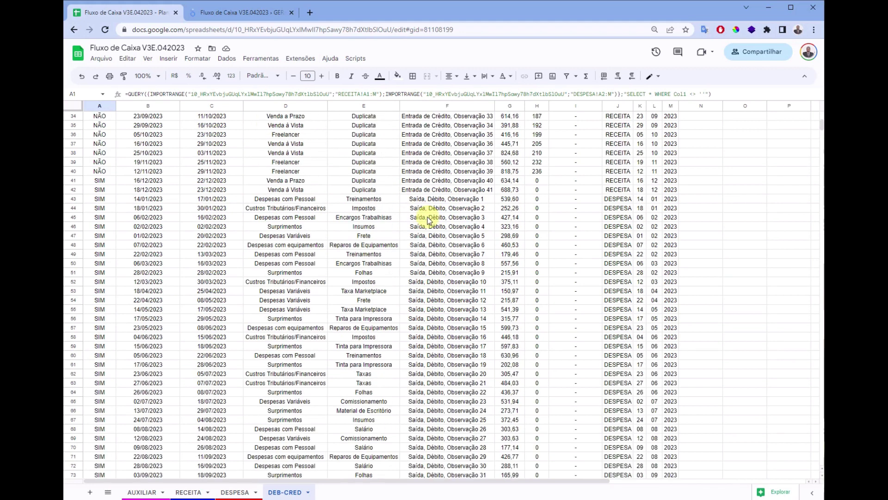
{"action": "scroll", "coordinate": [431, 219], "scroll_direction": "up", "scroll_amount": 2}
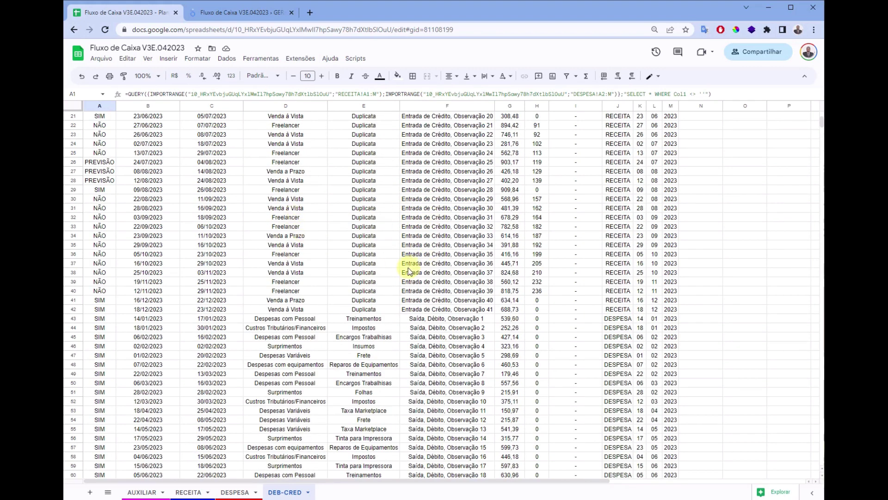
{"action": "scroll", "coordinate": [408, 268], "scroll_direction": "up", "scroll_amount": 4}
{"action": "scroll", "coordinate": [407, 273], "scroll_direction": "up", "scroll_amount": 2}
{"action": "scroll", "coordinate": [470, 245], "scroll_direction": "down", "scroll_amount": 3}
{"action": "scroll", "coordinate": [469, 244], "scroll_direction": "down", "scroll_amount": 1}
{"action": "scroll", "coordinate": [470, 243], "scroll_direction": "up", "scroll_amount": 5}
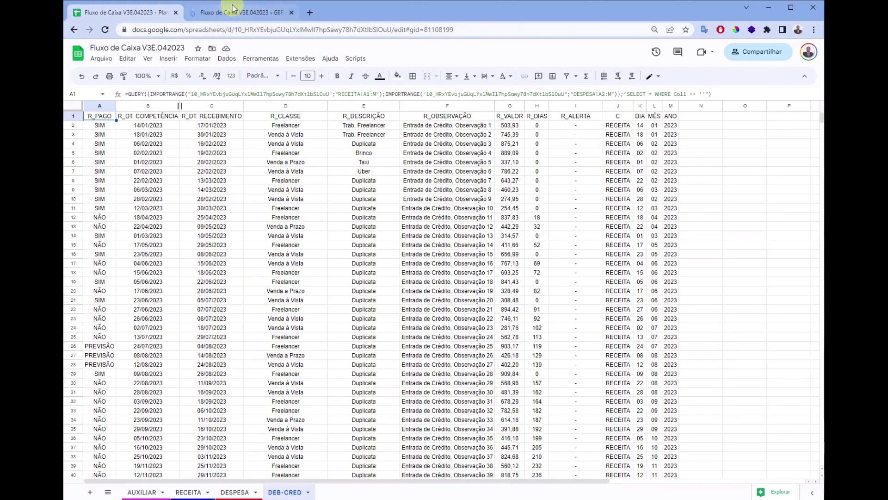
Step: Review the AUXILIAR class Investimentos and its descriptions FII and Ações in C7–C8 and B15–B16
{"action": "left_click", "coordinate": [142, 493]}
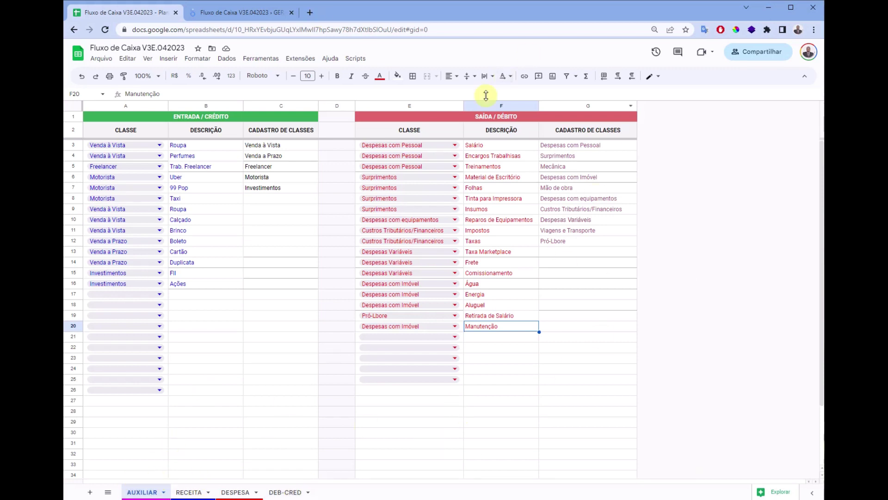
{"action": "left_click", "coordinate": [273, 199]}
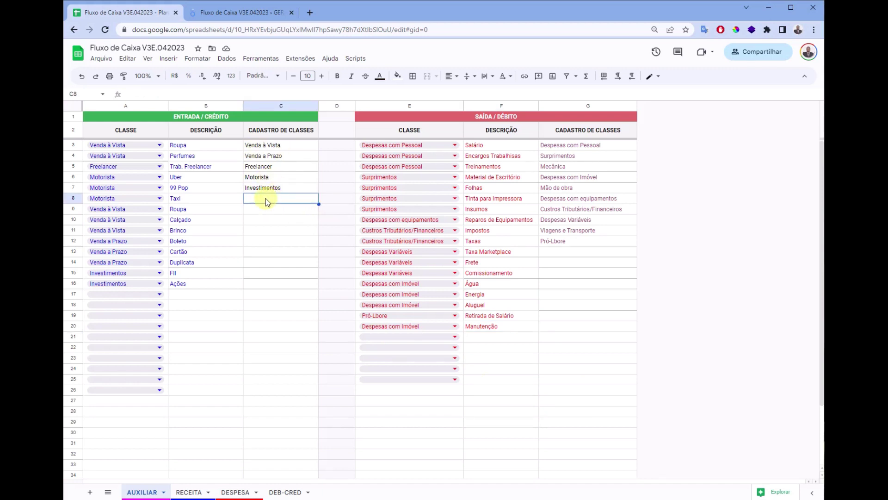
{"action": "left_click", "coordinate": [265, 189]}
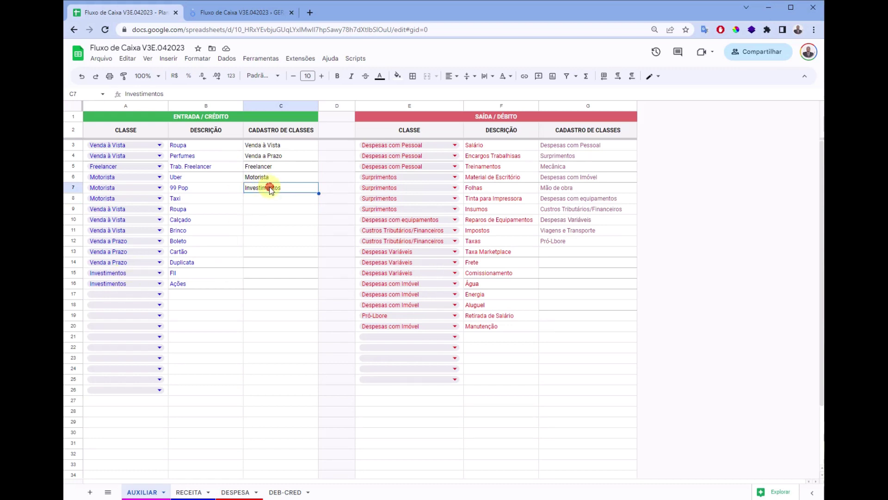
{"action": "left_click", "coordinate": [195, 277]}
{"action": "left_click", "coordinate": [196, 286]}
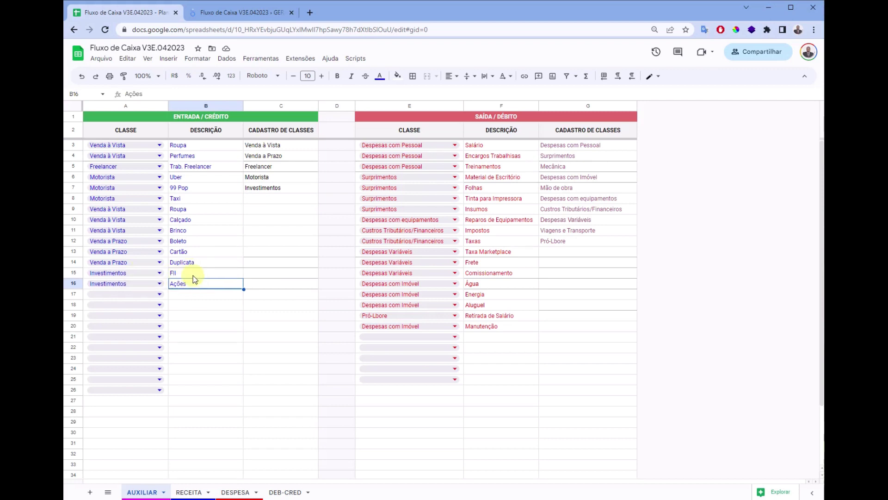
{"action": "left_click", "coordinate": [169, 486]}
Step: Set RECEITA row 64's class to Investimentos and description to FII, then view the dashboard
{"action": "left_click", "coordinate": [306, 259]}
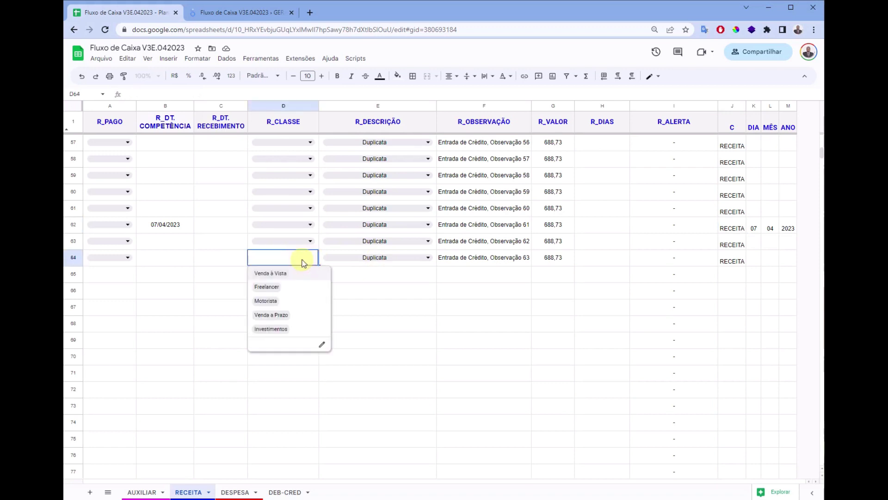
{"action": "left_click", "coordinate": [275, 329]}
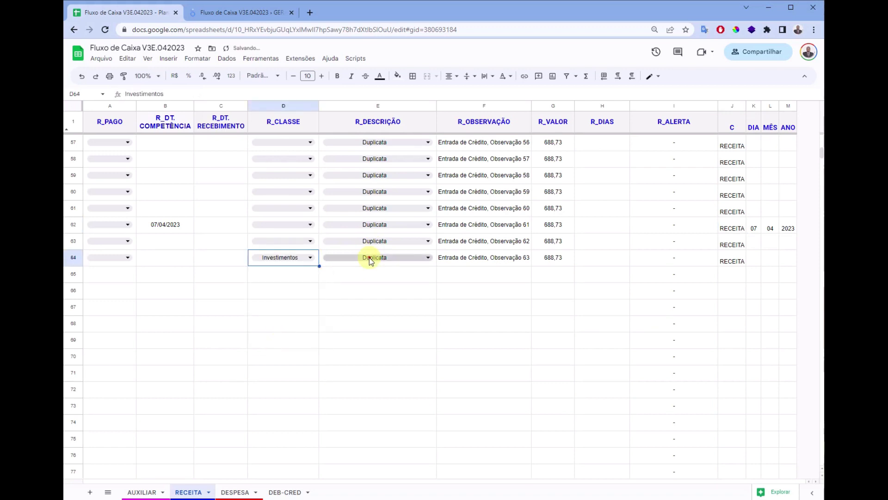
{"action": "left_click", "coordinate": [370, 261]}
{"action": "left_click", "coordinate": [331, 423]}
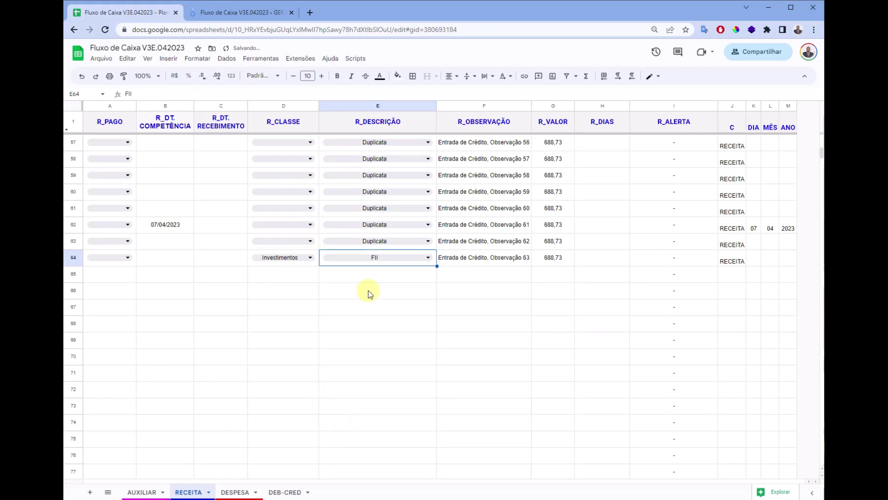
{"action": "left_click", "coordinate": [554, 259]}
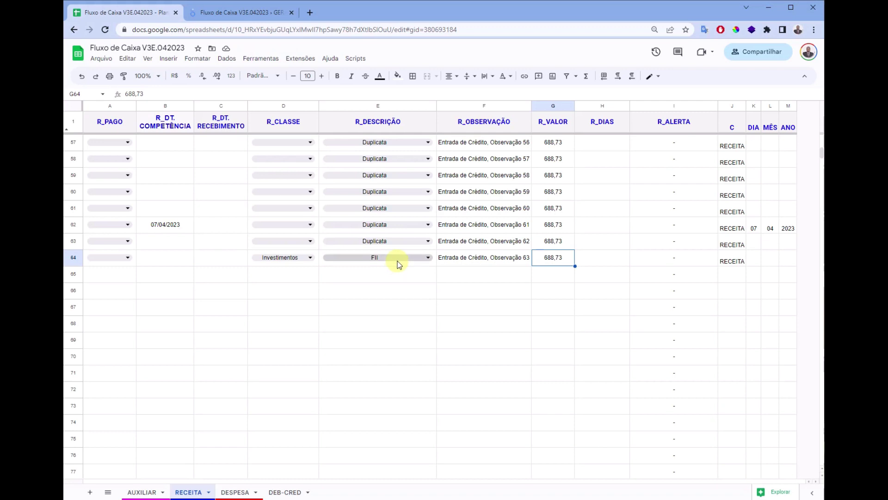
{"action": "left_click", "coordinate": [231, 13]}
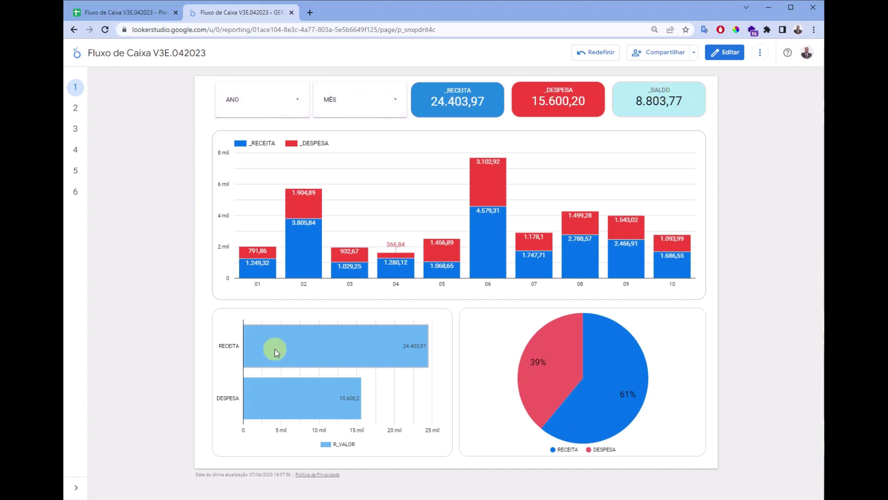
{"action": "left_click", "coordinate": [122, 12]}
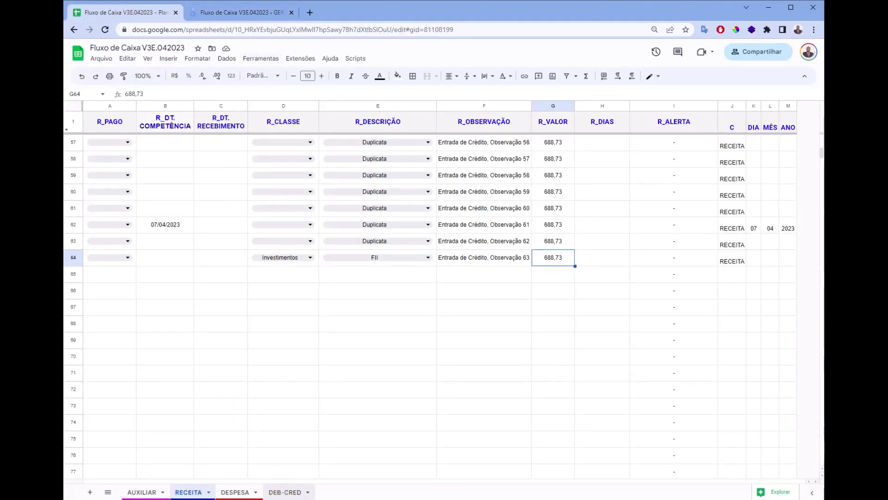
{"action": "left_click", "coordinate": [285, 492]}
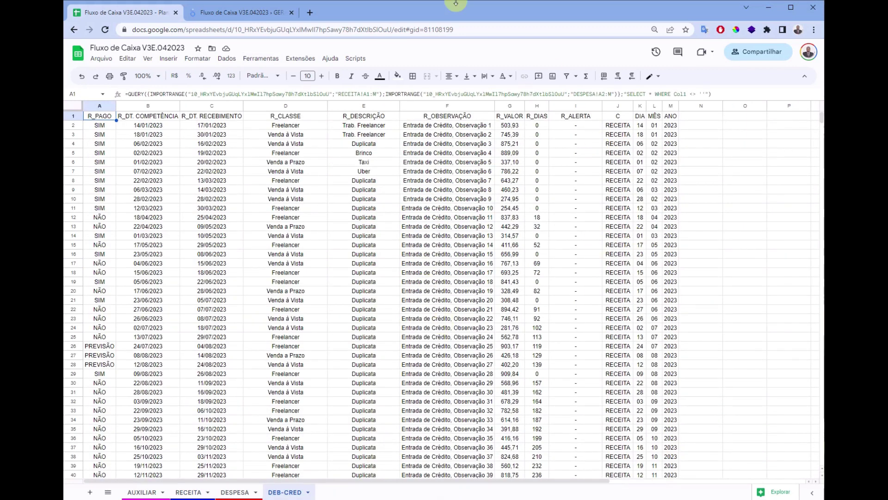
{"action": "left_click", "coordinate": [232, 13]}
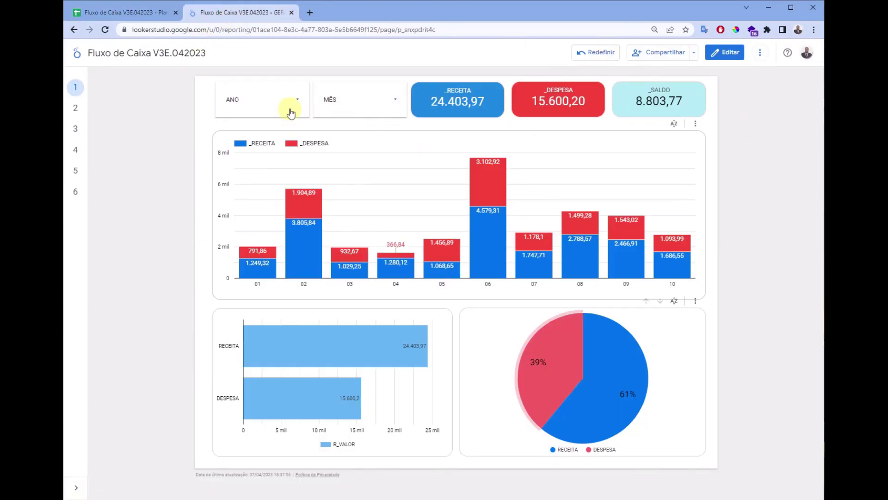
{"action": "left_click", "coordinate": [278, 99]}
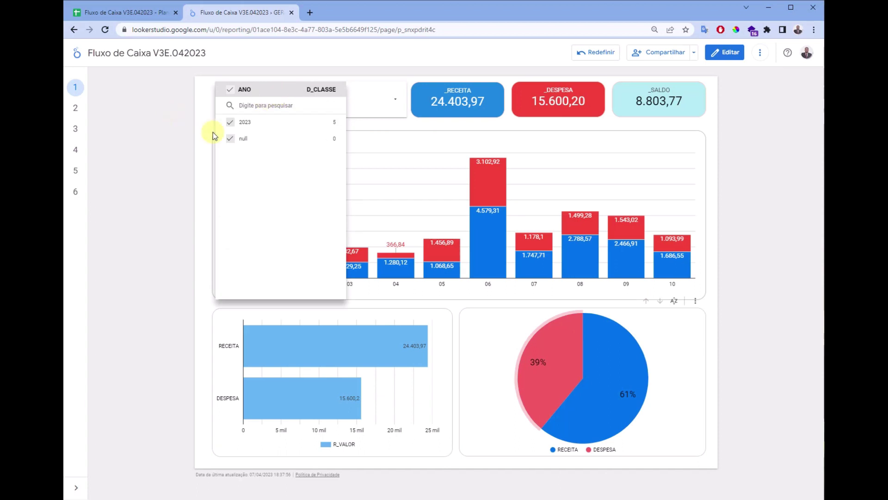
Step: Limit the dashboard's MÊS filter to month 02 only
{"action": "left_click", "coordinate": [180, 138]}
{"action": "left_click", "coordinate": [356, 109]}
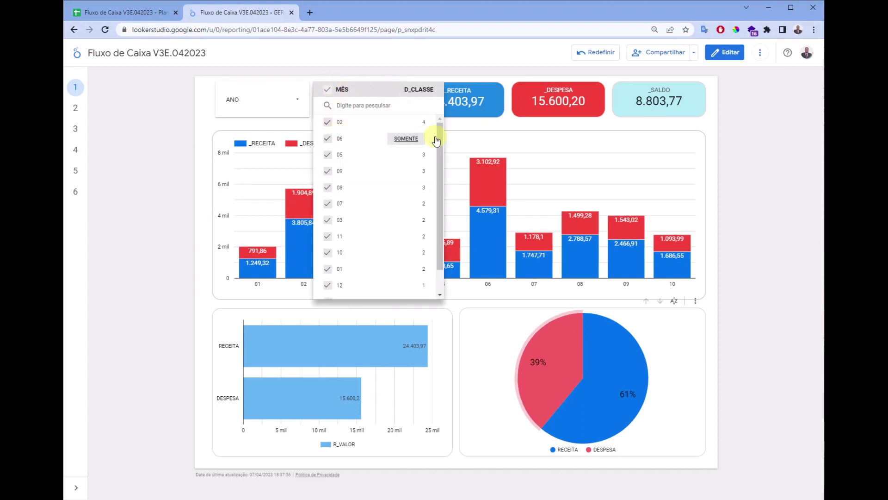
{"action": "left_click_drag", "start_coordinate": [441, 131], "coordinate": [447, 176]}
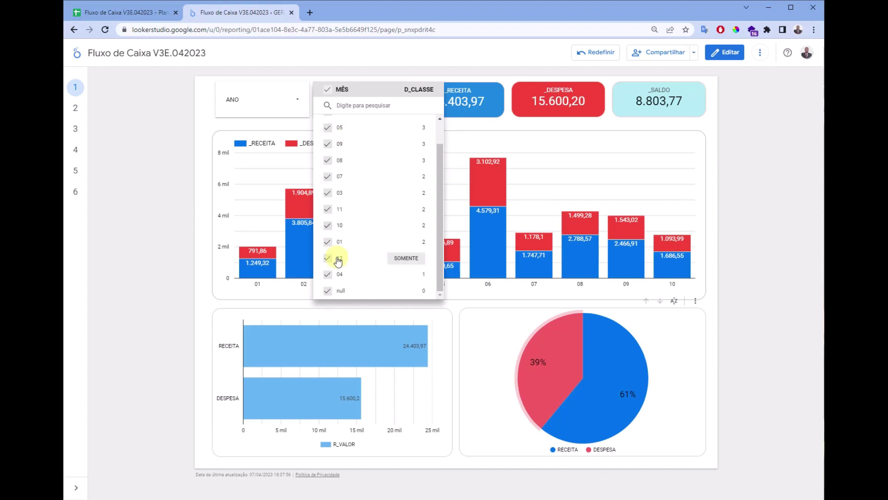
{"action": "scroll", "coordinate": [335, 166], "scroll_direction": "up", "scroll_amount": 2}
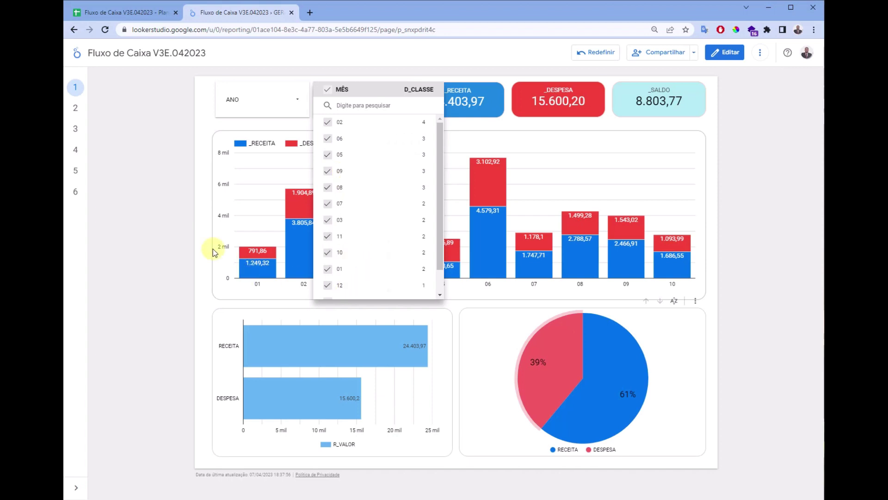
{"action": "mouse_move", "coordinate": [350, 170]}
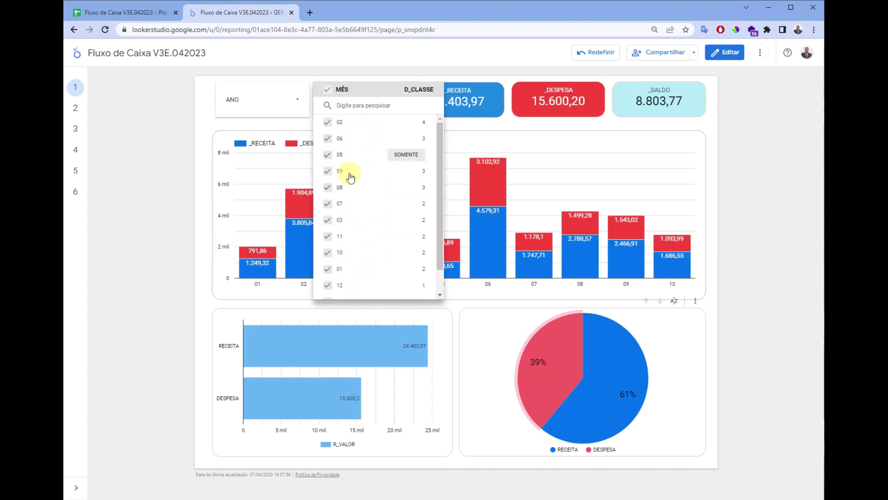
{"action": "left_click", "coordinate": [327, 122]}
{"action": "left_click", "coordinate": [139, 210]}
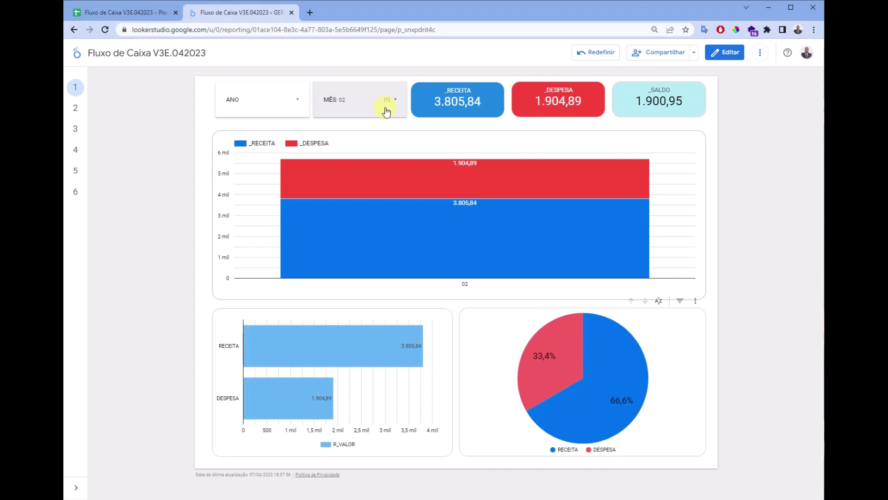
Step: Reselect all months in the MÊS filter via its select-all checkbox
{"action": "mouse_move", "coordinate": [464, 237]}
{"action": "left_click", "coordinate": [356, 251]}
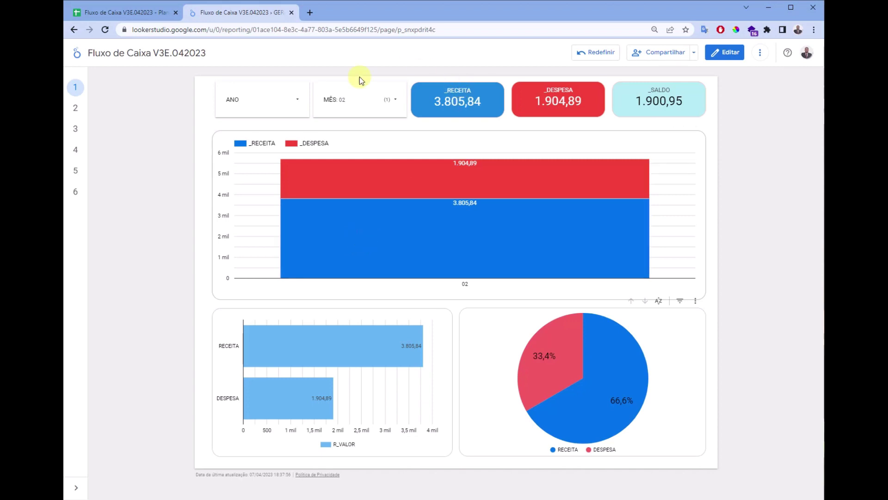
{"action": "left_click", "coordinate": [374, 98]}
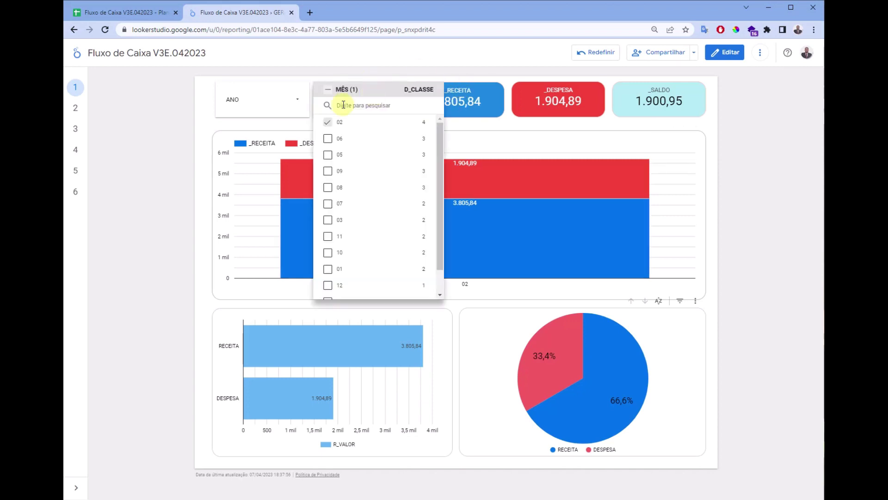
{"action": "left_click", "coordinate": [328, 90]}
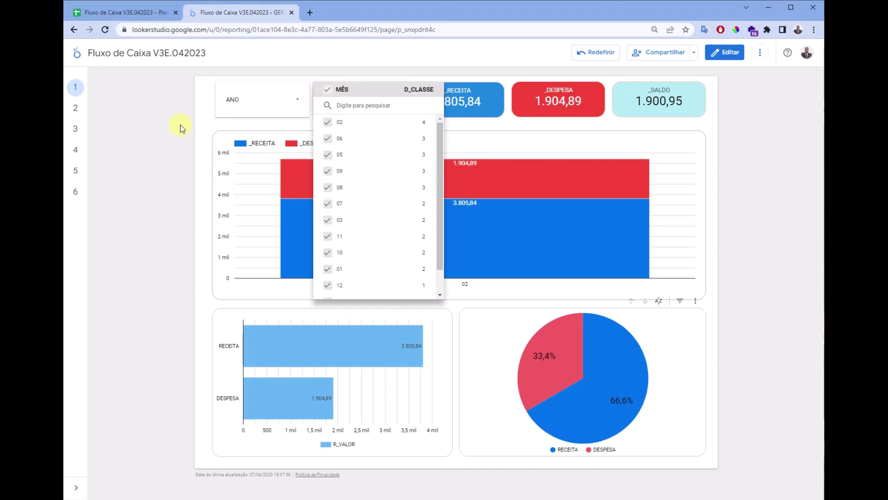
{"action": "left_click", "coordinate": [159, 135]}
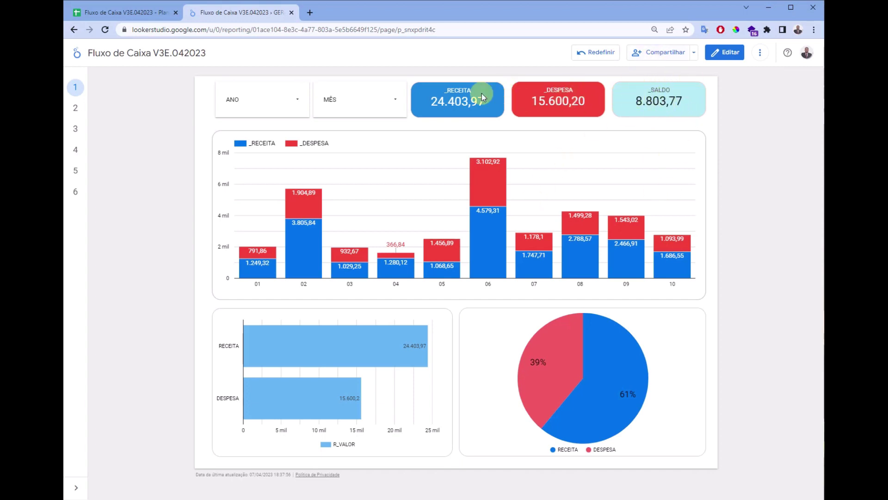
{"action": "left_click", "coordinate": [582, 99]}
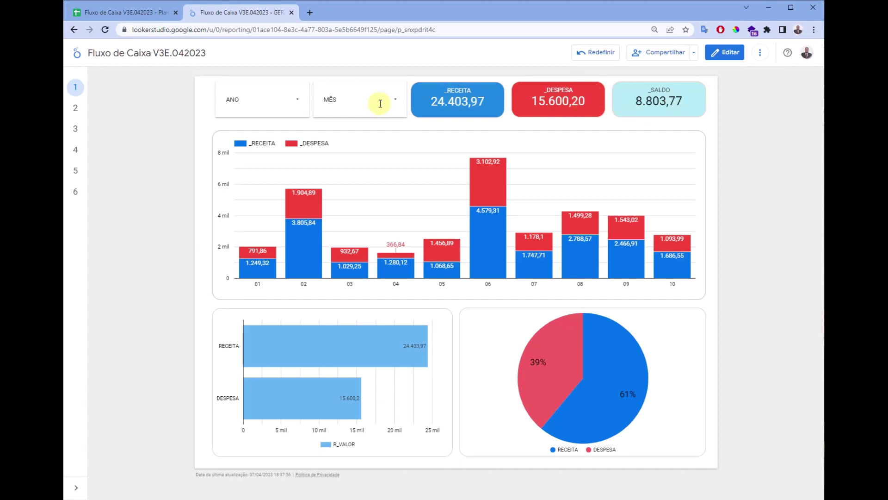
{"action": "left_click", "coordinate": [394, 101]}
{"action": "left_click", "coordinate": [329, 138]}
{"action": "left_click", "coordinate": [181, 170]}
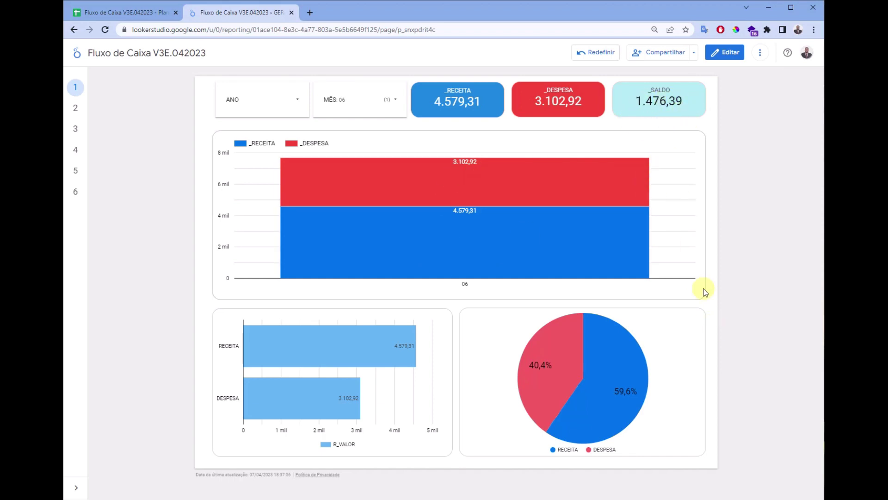
{"action": "mouse_move", "coordinate": [687, 271]}
{"action": "left_click", "coordinate": [690, 285]}
{"action": "left_click", "coordinate": [389, 102]}
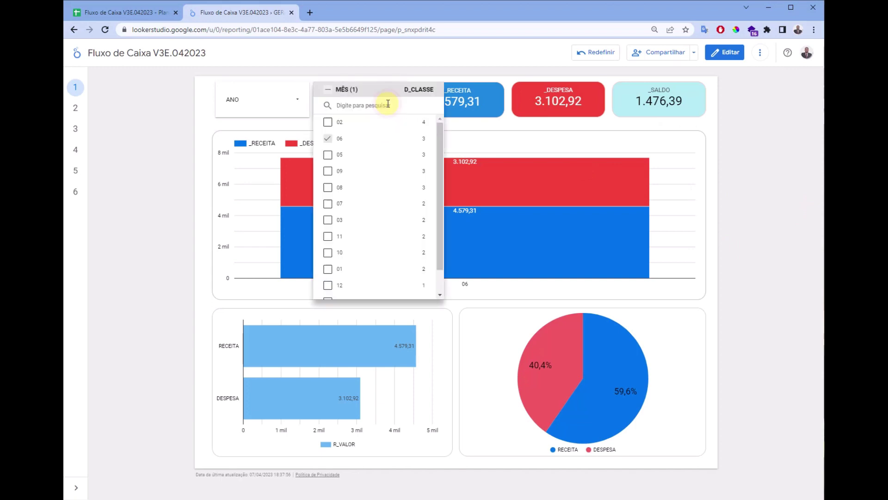
{"action": "left_click", "coordinate": [328, 88]}
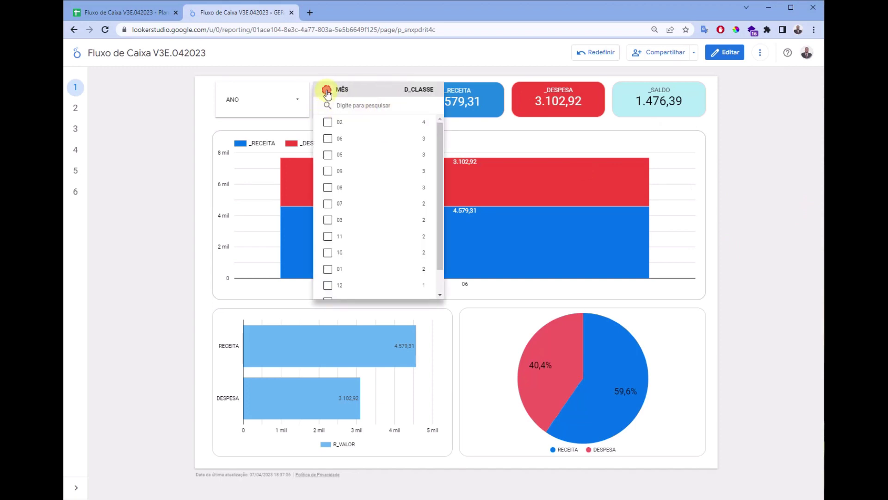
{"action": "left_click", "coordinate": [327, 90]}
{"action": "left_click", "coordinate": [145, 139]}
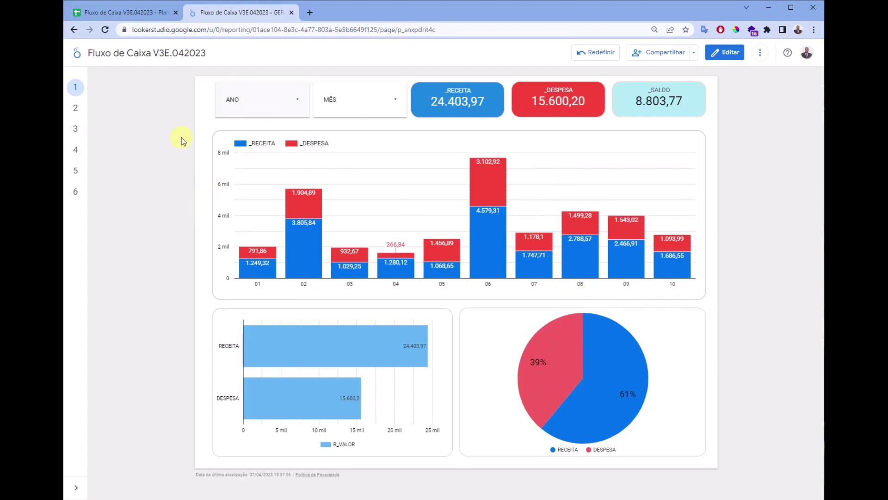
Step: Show the expense page with 15.600,20 total and the D_CLASSE table broken down by description
{"action": "left_click", "coordinate": [74, 113]}
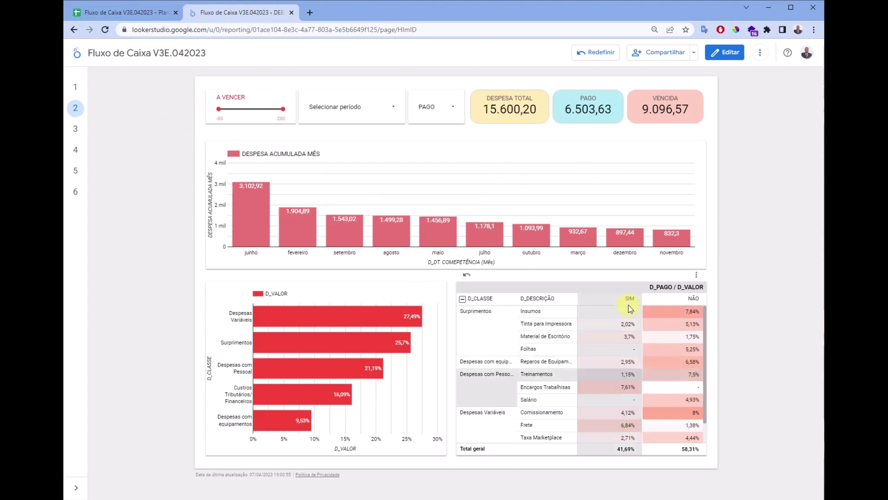
{"action": "mouse_move", "coordinate": [581, 368]}
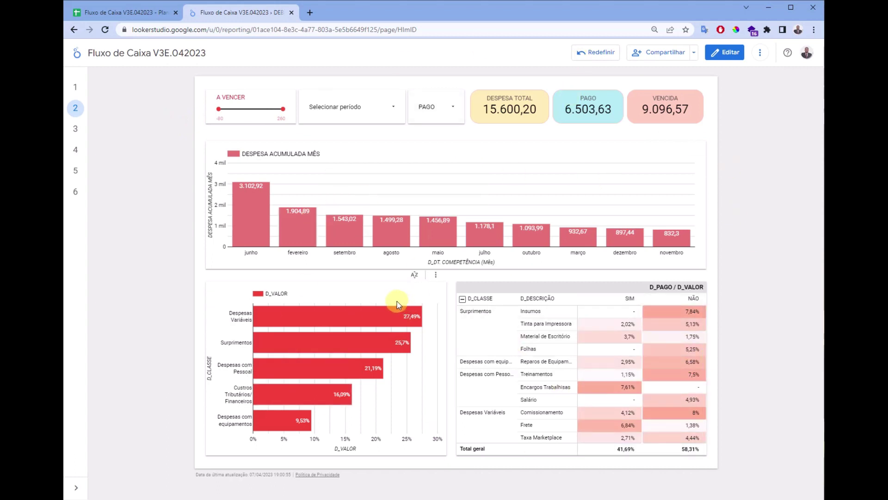
{"action": "mouse_move", "coordinate": [481, 284]}
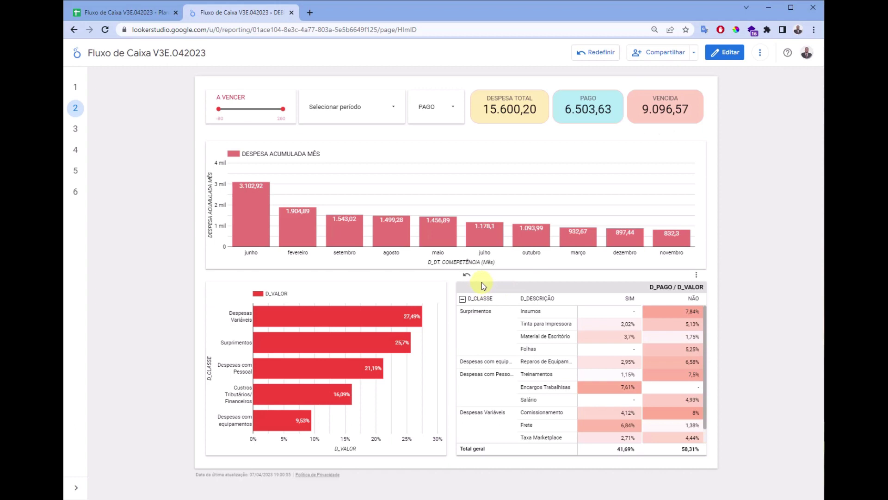
{"action": "left_click", "coordinate": [462, 300]}
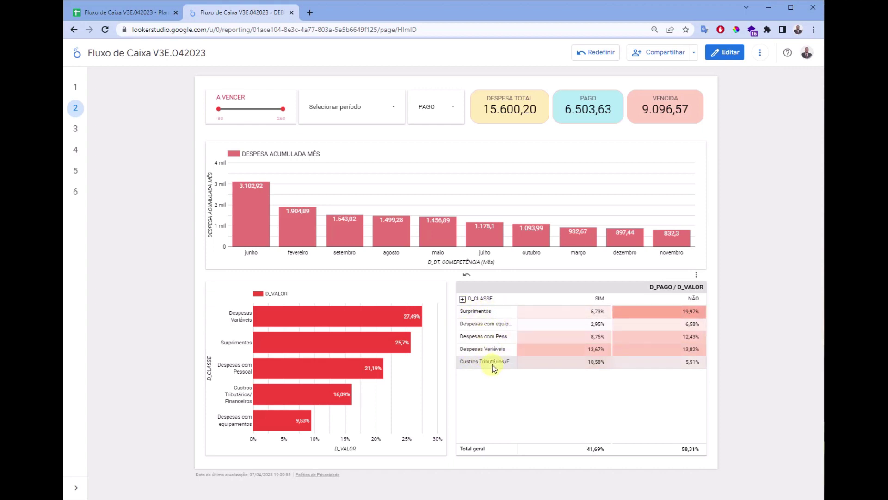
{"action": "left_click", "coordinate": [463, 300]}
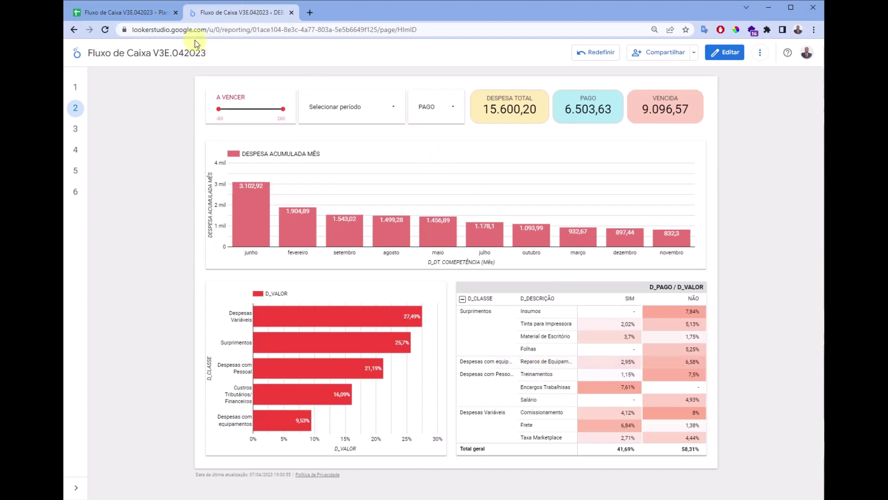
{"action": "left_click", "coordinate": [122, 13]}
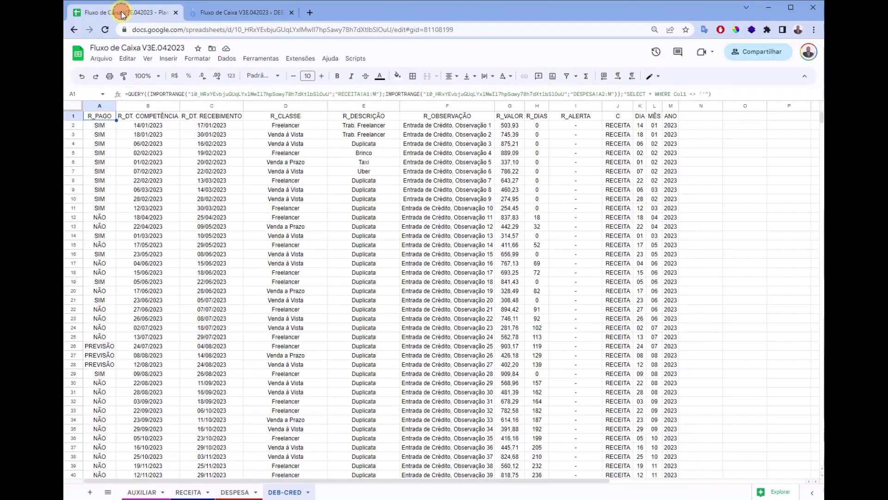
{"action": "left_click", "coordinate": [233, 493]}
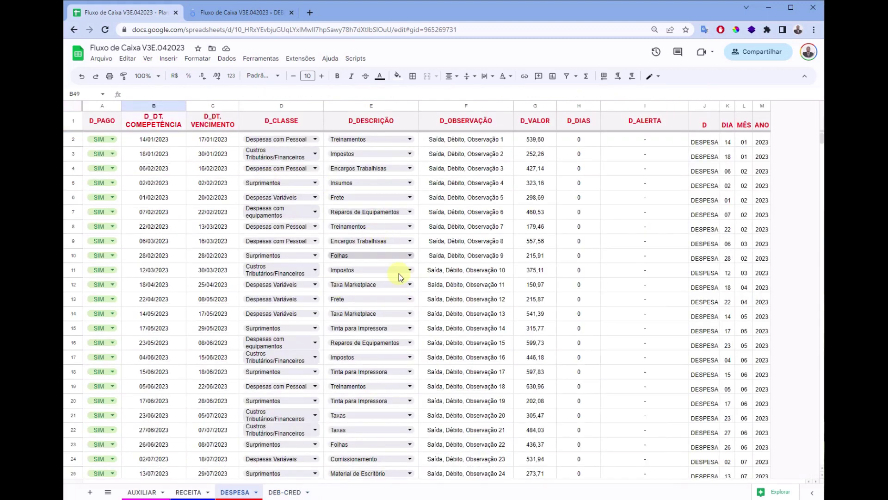
{"action": "scroll", "coordinate": [404, 242], "scroll_direction": "down", "scroll_amount": 1}
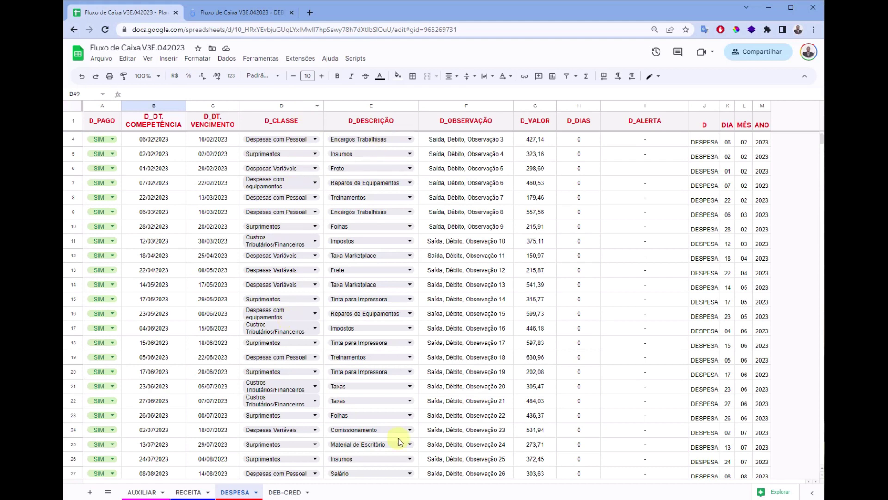
{"action": "left_click", "coordinate": [215, 11]}
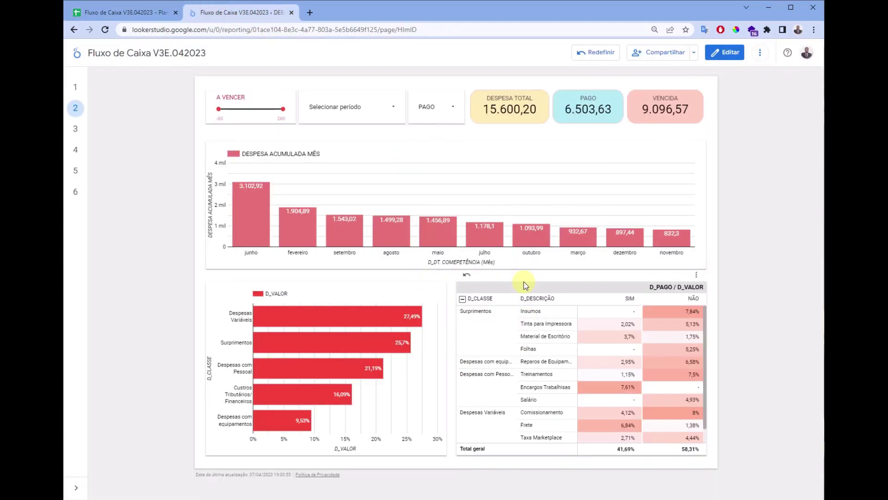
{"action": "mouse_move", "coordinate": [340, 393]}
{"action": "mouse_move", "coordinate": [693, 298]}
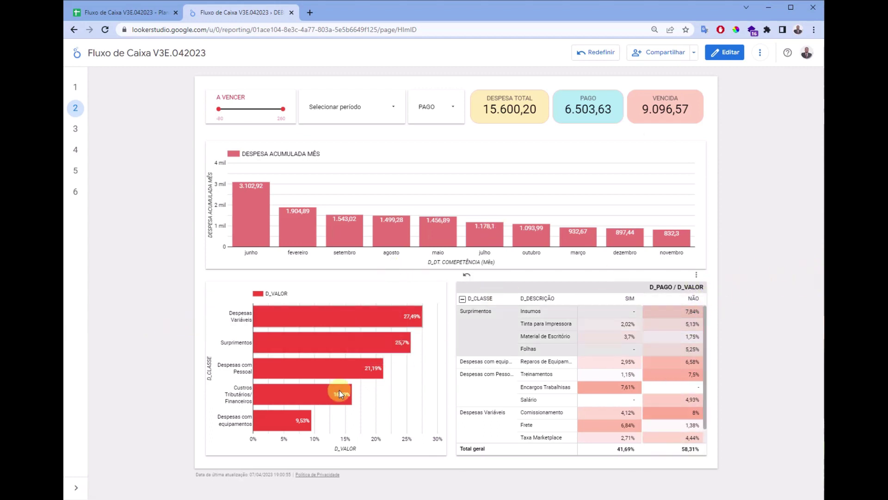
Step: Cross-filter to Despesas Variáveis, then view page 3's table of all 42 expense entries
{"action": "mouse_move", "coordinate": [338, 316]}
{"action": "left_click", "coordinate": [322, 317]}
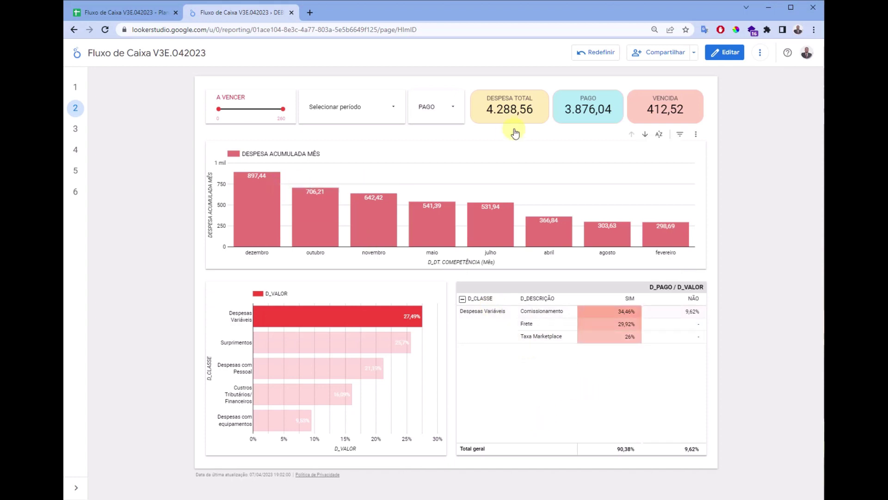
{"action": "left_click", "coordinate": [76, 129]}
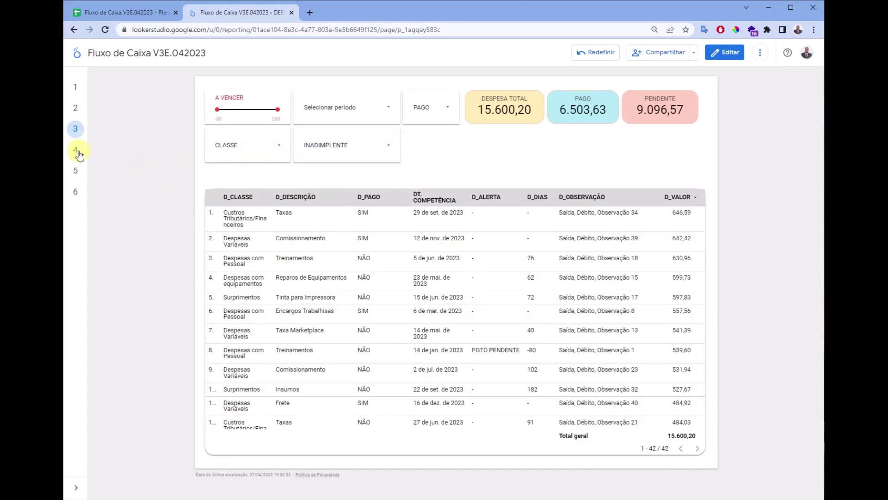
Step: Expand the revenue page's R_CLASSE table, filter to Freelancer, then view page 5's receivables list
{"action": "left_click", "coordinate": [79, 155]}
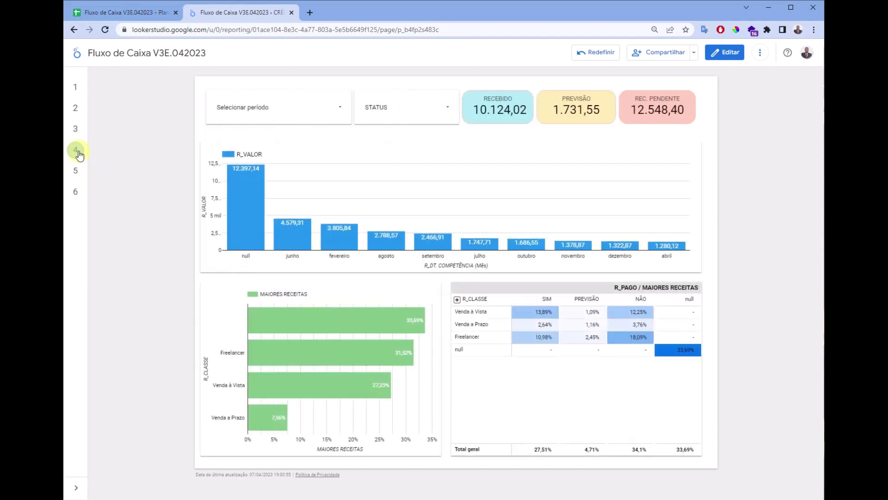
{"action": "left_click", "coordinate": [153, 12]}
{"action": "left_click", "coordinate": [241, 13]}
{"action": "left_click", "coordinate": [453, 299]}
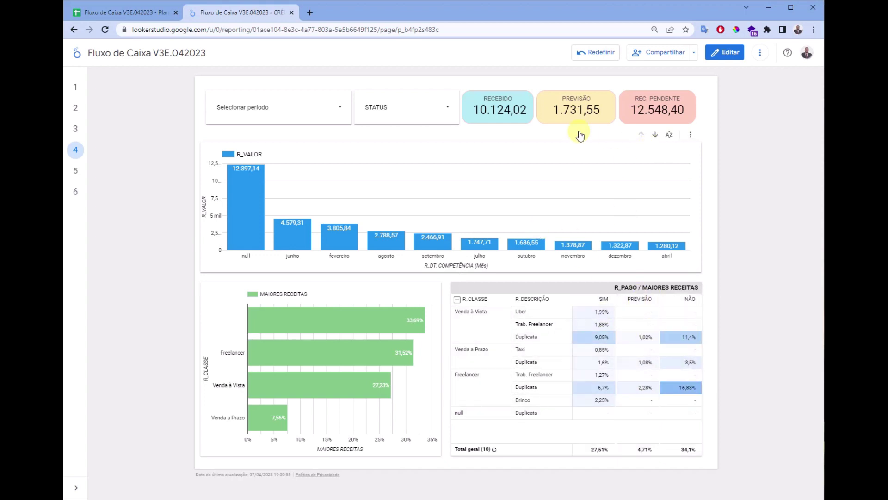
{"action": "left_click", "coordinate": [361, 363]}
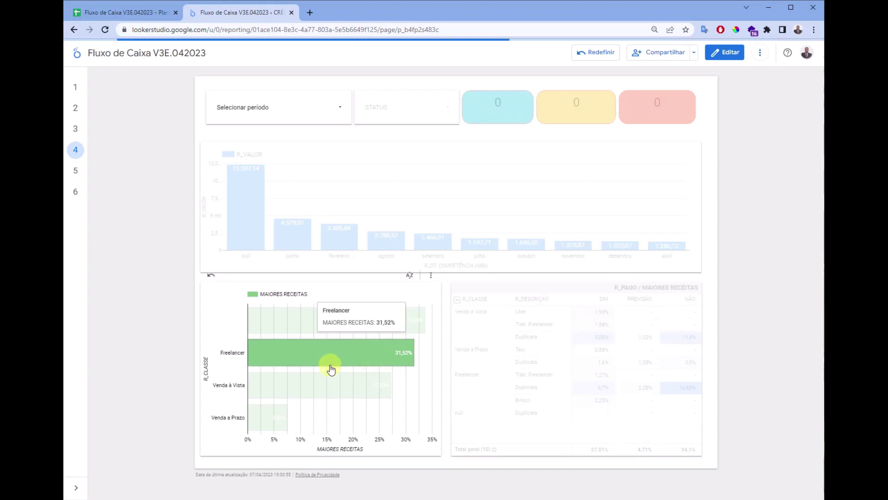
{"action": "mouse_move", "coordinate": [575, 368]}
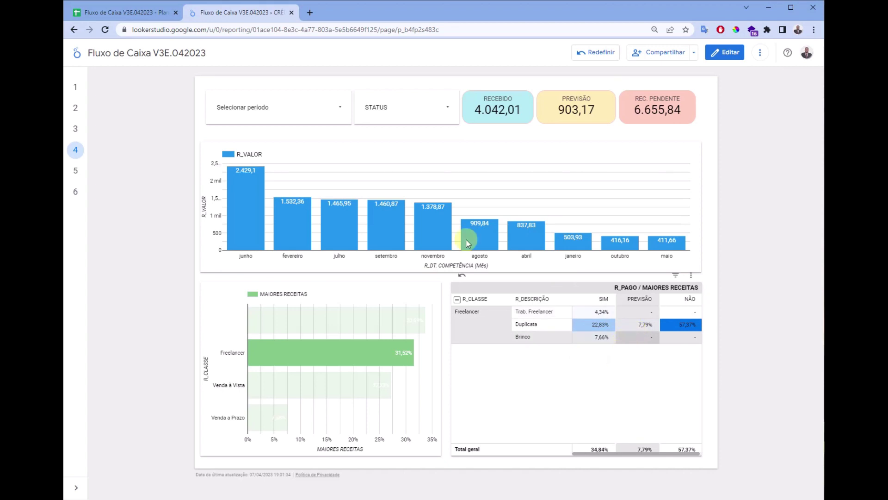
{"action": "left_click", "coordinate": [76, 171]}
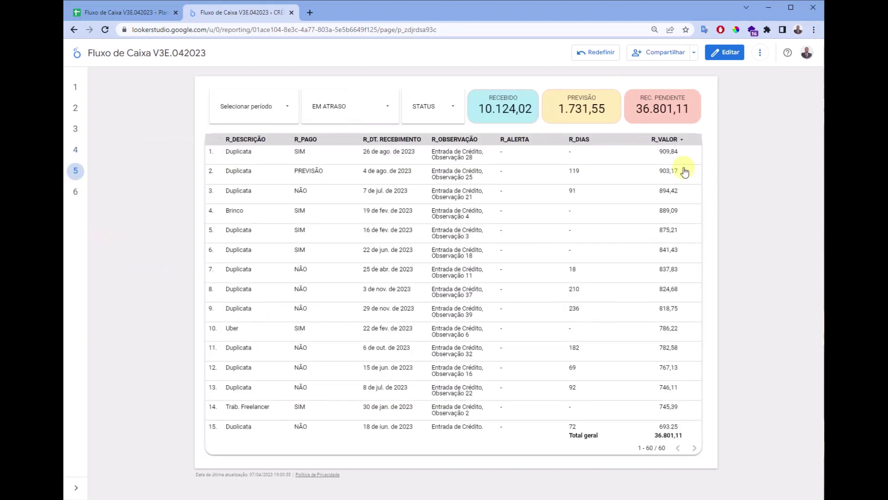
Step: Review page 6's revenue and expense summary charts, then return to the page 1 overview
{"action": "left_click", "coordinate": [74, 191]}
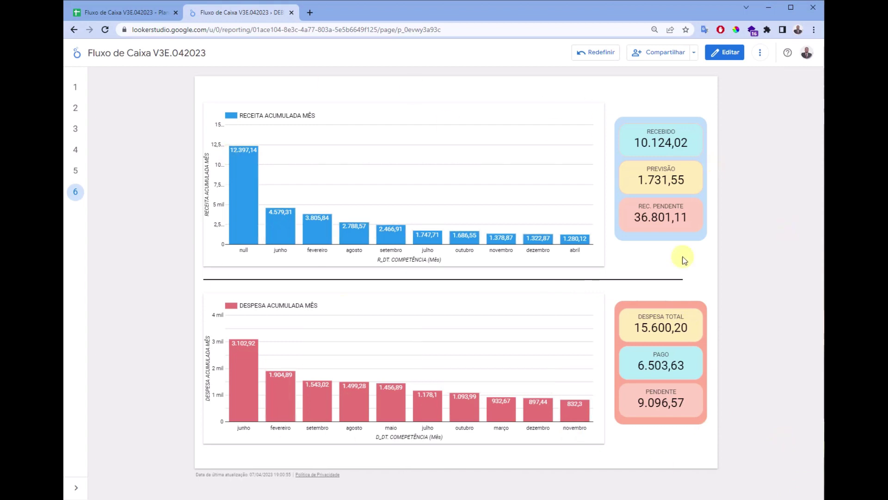
{"action": "left_click", "coordinate": [76, 87]}
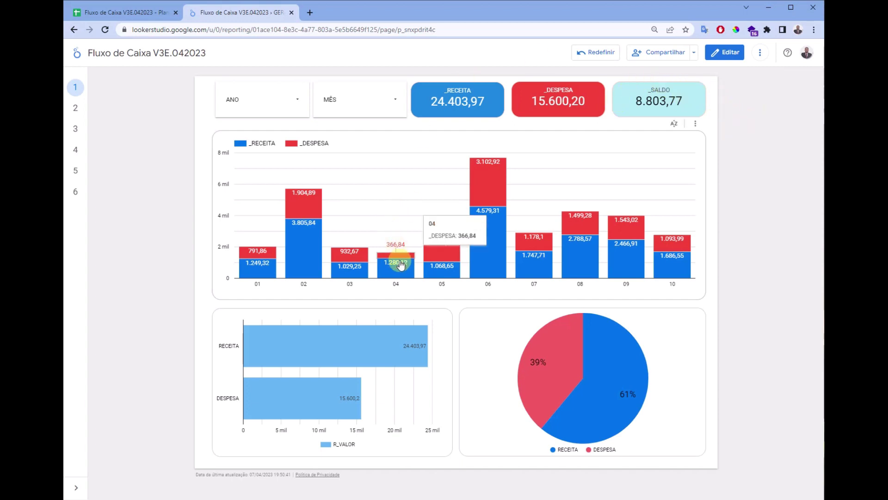
{"action": "mouse_move", "coordinate": [304, 277]}
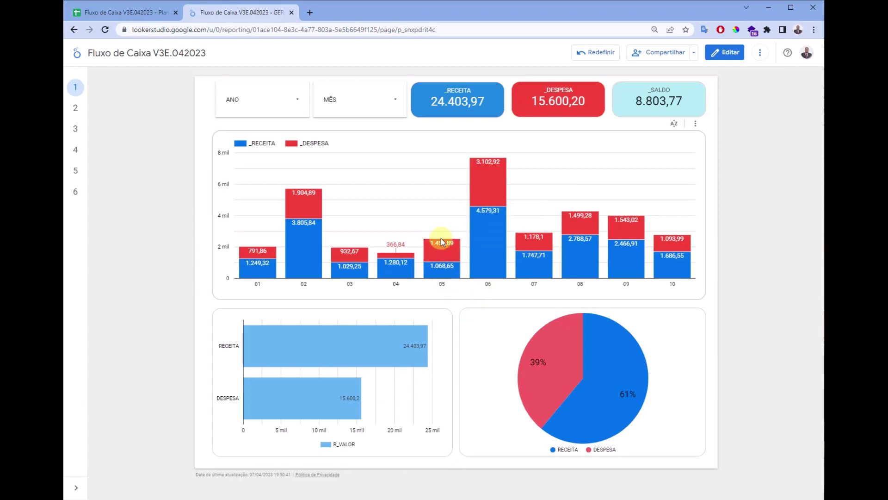
{"action": "left_click", "coordinate": [449, 272]}
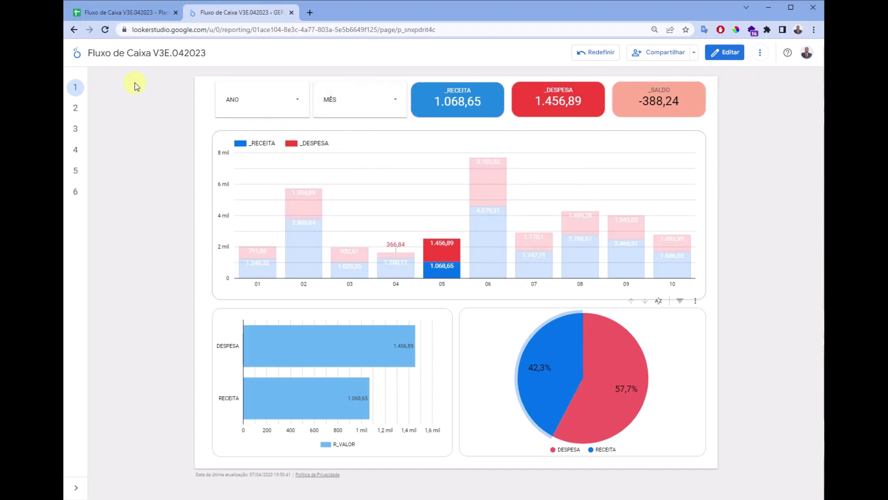
{"action": "left_click", "coordinate": [334, 133]}
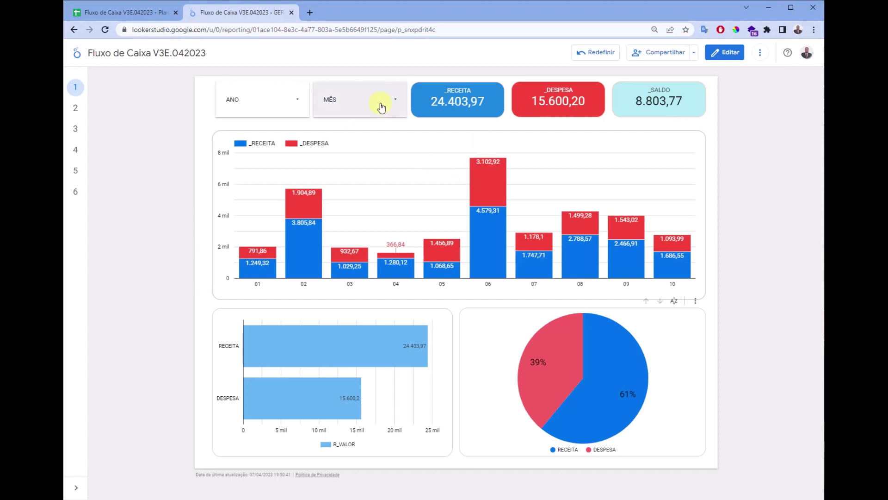
{"action": "left_click", "coordinate": [289, 97]}
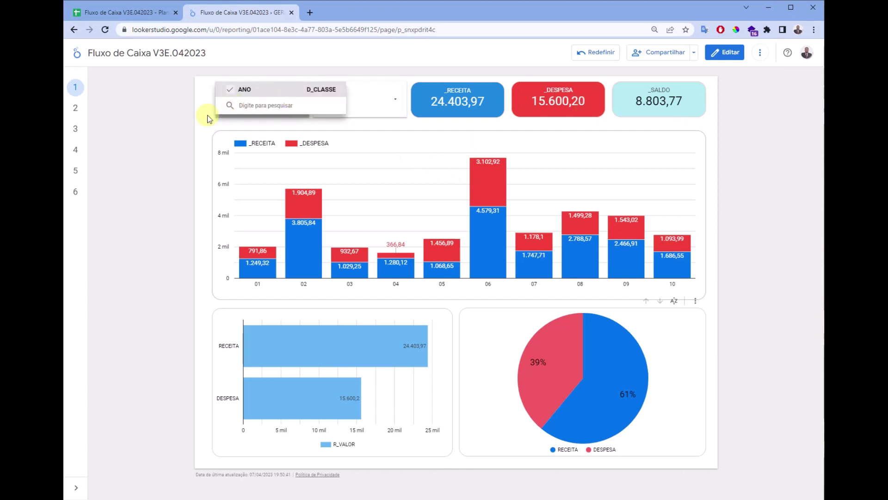
{"action": "left_click", "coordinate": [173, 160]}
{"action": "left_click", "coordinate": [353, 102]}
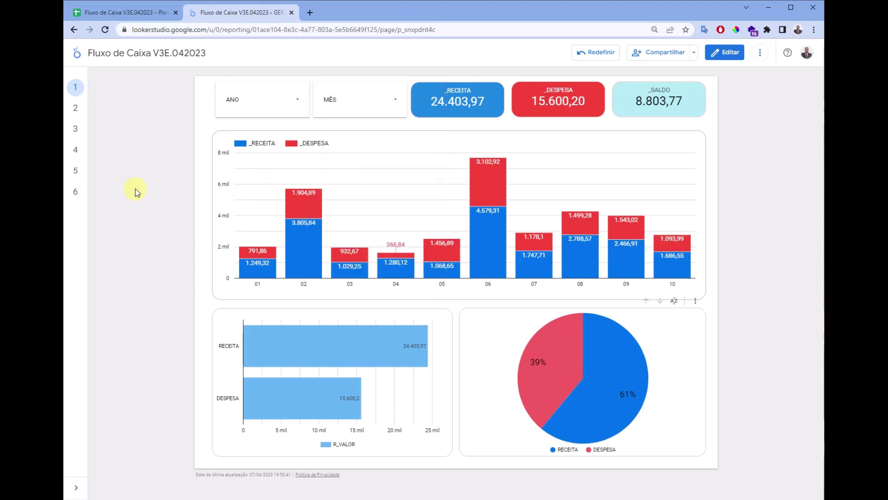
{"action": "left_click", "coordinate": [273, 93]}
{"action": "mouse_move", "coordinate": [315, 123]}
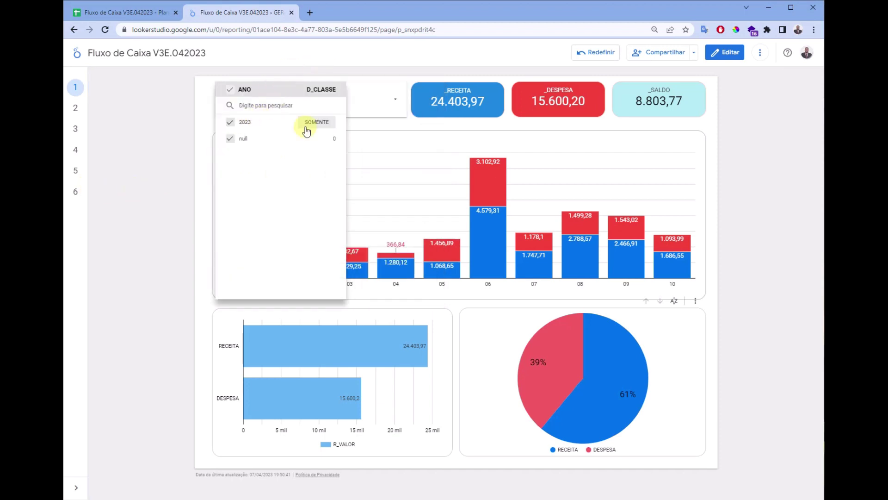
{"action": "left_click", "coordinate": [197, 179]}
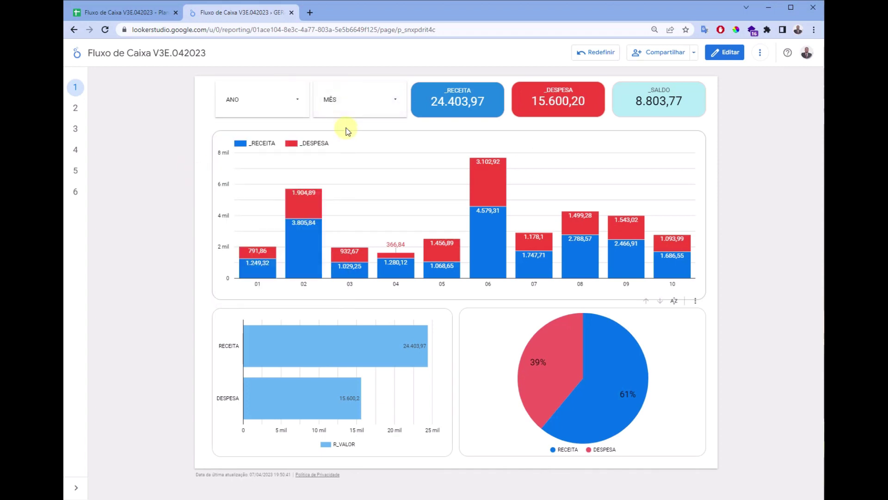